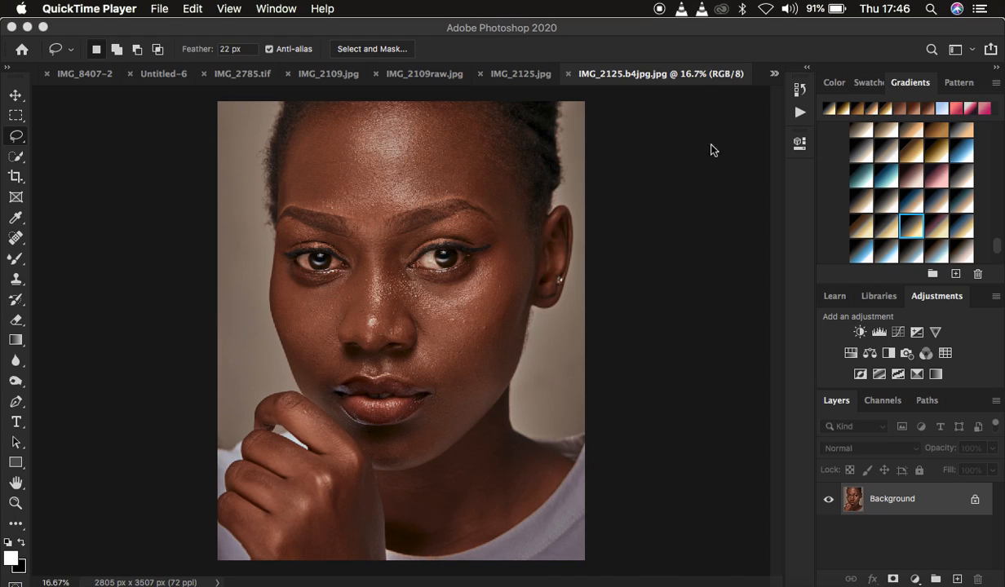
- Run the FS 8 BIT frequency separation action with a 7.0-pixel Gaussian Blur radius on the low-frequency layer
click(799, 115)
click(800, 117)
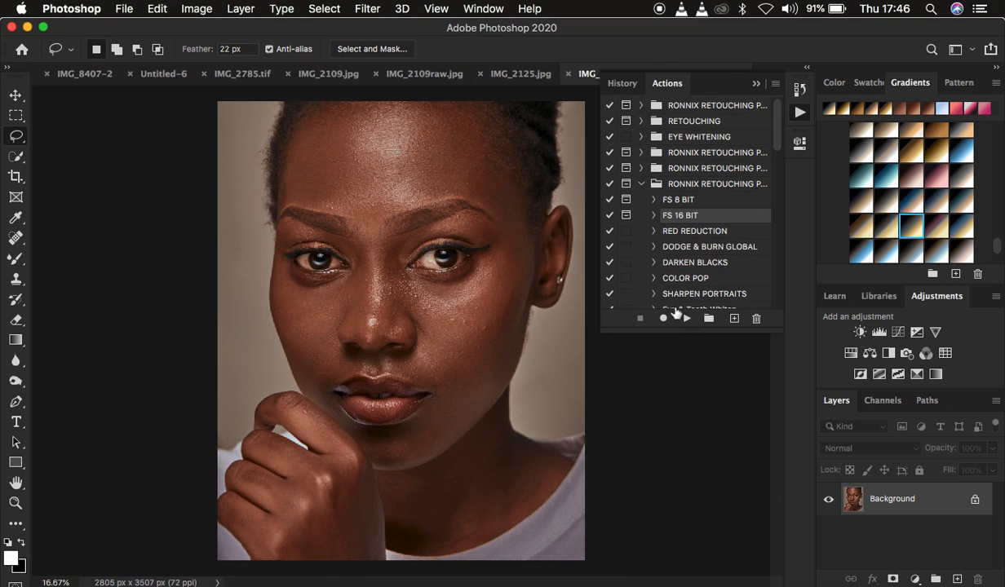
click(692, 200)
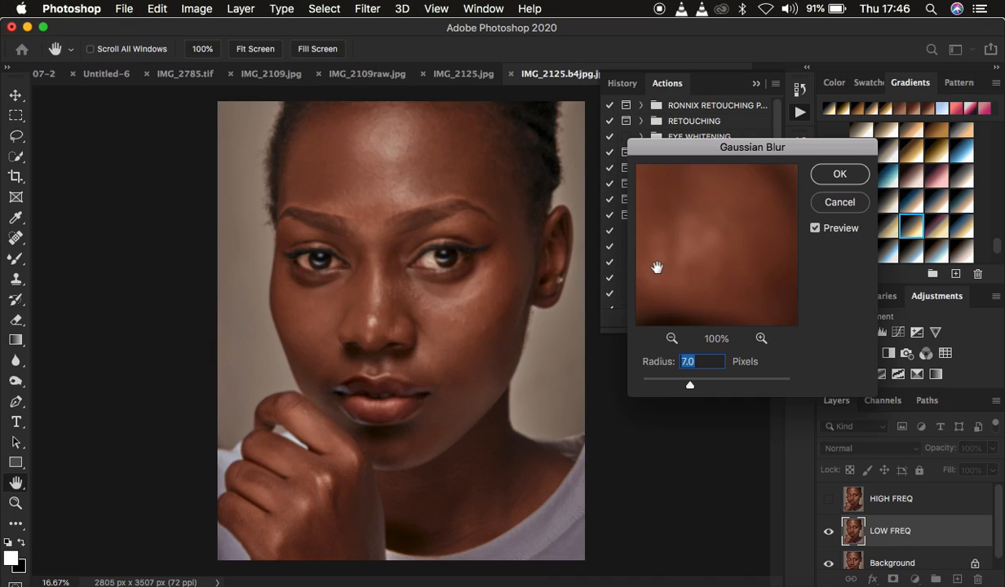
click(840, 177)
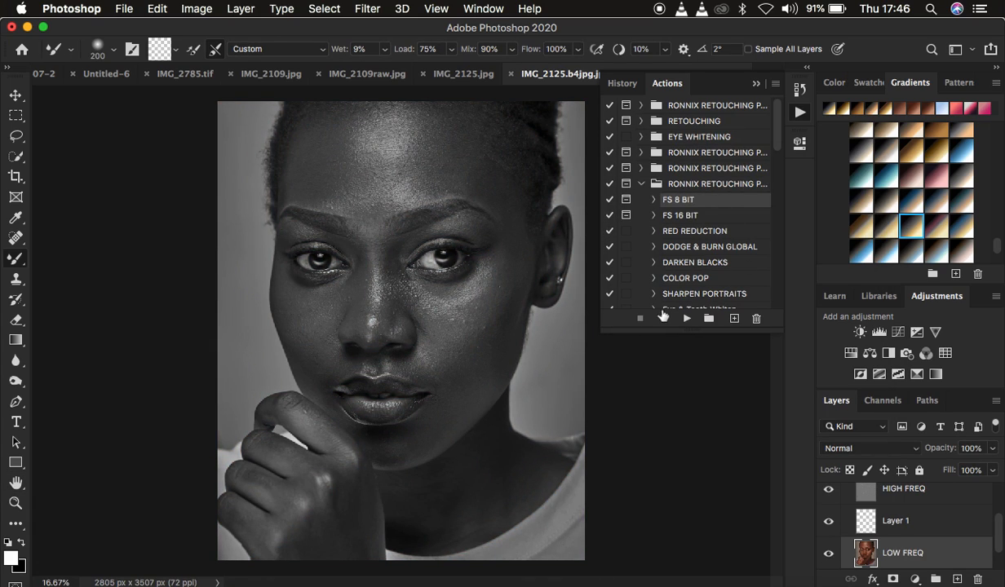
click(755, 85)
- Hide the Black & White 1 adjustment layer in the FREQ SEP 8 BIT group
scroll(865, 510, up, 2)
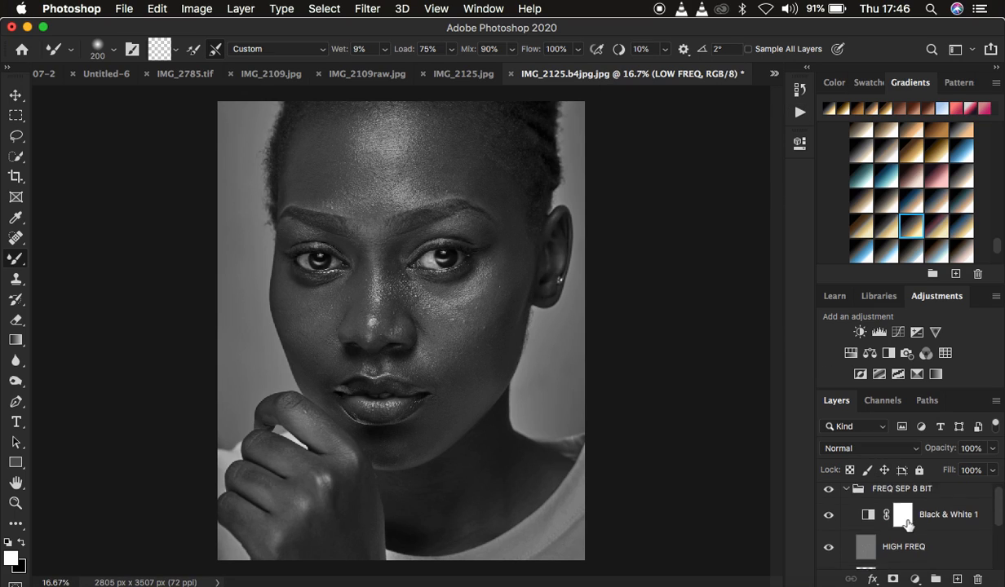
click(829, 519)
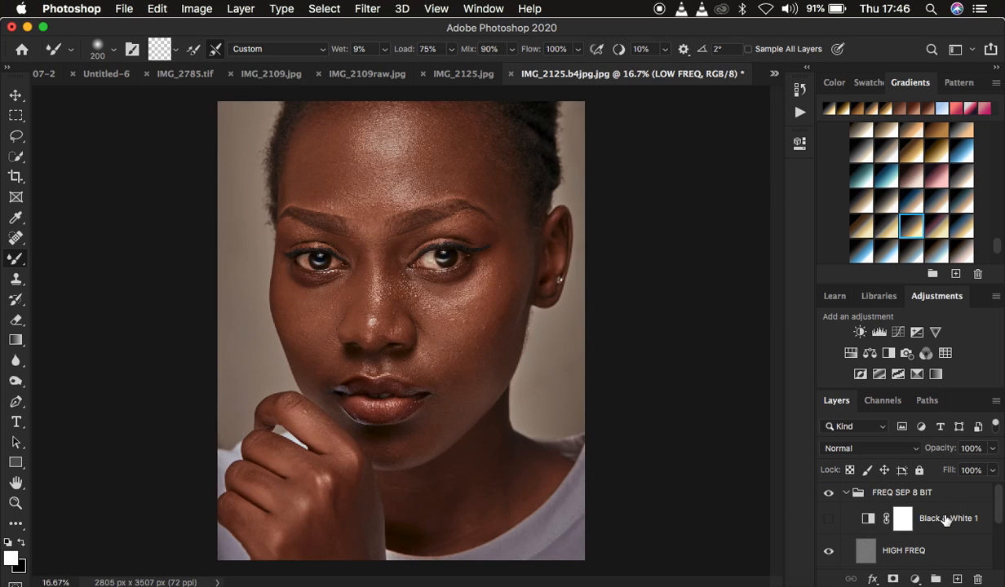
scroll(944, 520, down, 2)
scroll(944, 520, down, 1)
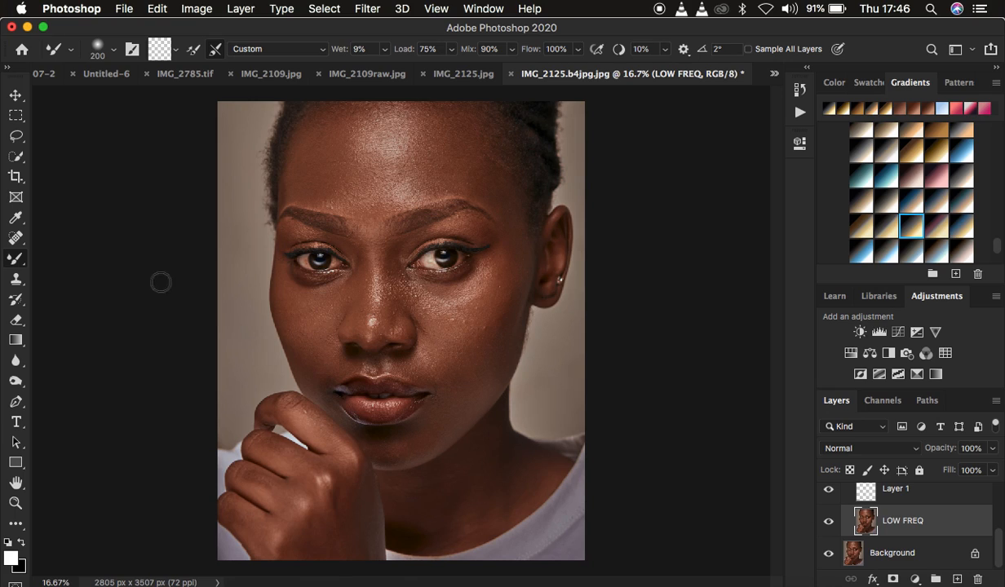
- Lasso the forehead above the eyebrows with a 22 px feather and examine its edge in Quick Mask, then deselect
click(17, 137)
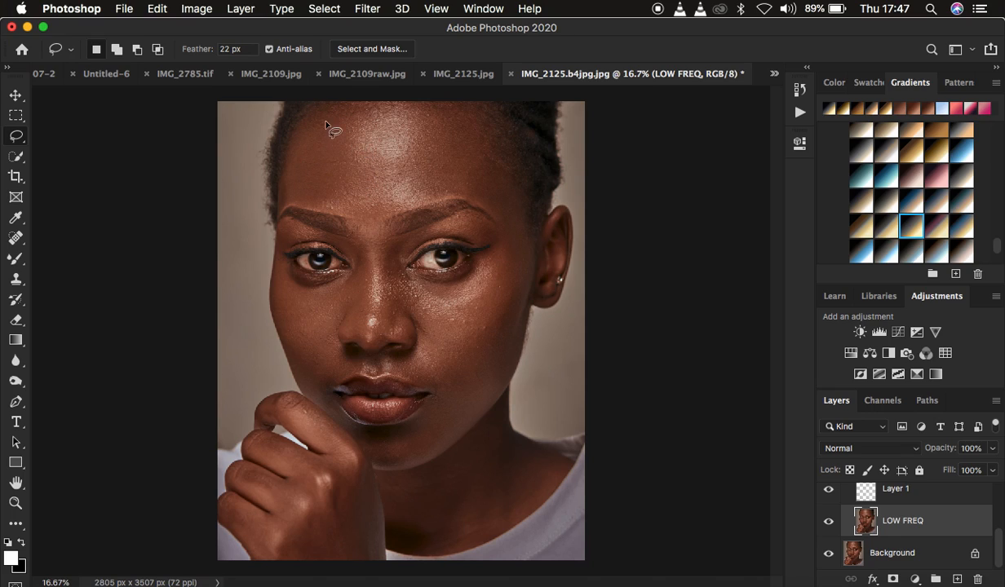
mouse_move(328, 102)
mouse_down()
mouse_move(296, 126)
mouse_move(287, 150)
mouse_move(295, 202)
mouse_move(339, 215)
mouse_move(363, 243)
mouse_move(382, 220)
mouse_move(451, 192)
mouse_move(503, 214)
mouse_move(512, 192)
mouse_move(478, 112)
mouse_move(436, 95)
mouse_move(355, 97)
mouse_up()
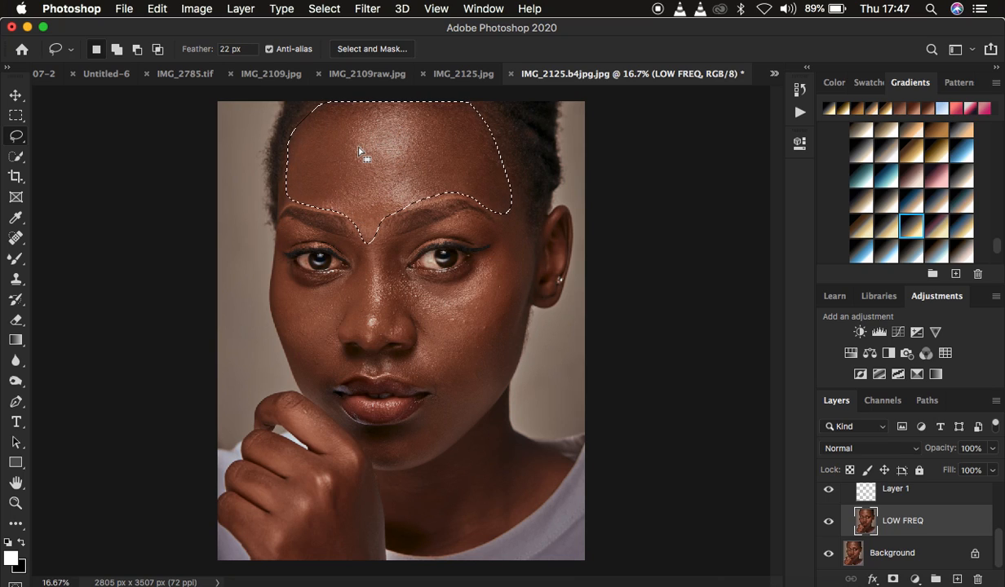
key(q)
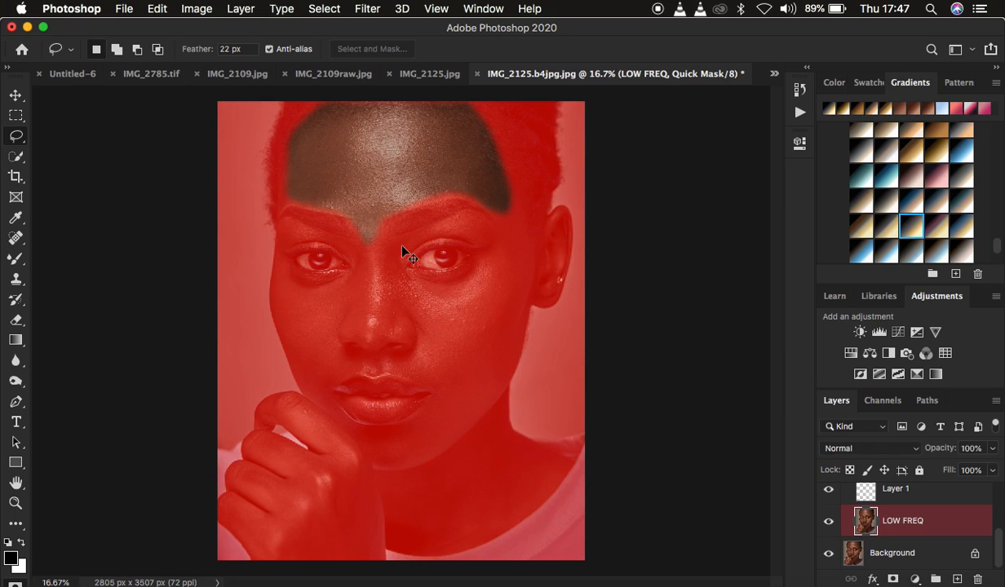
key(super+equal)
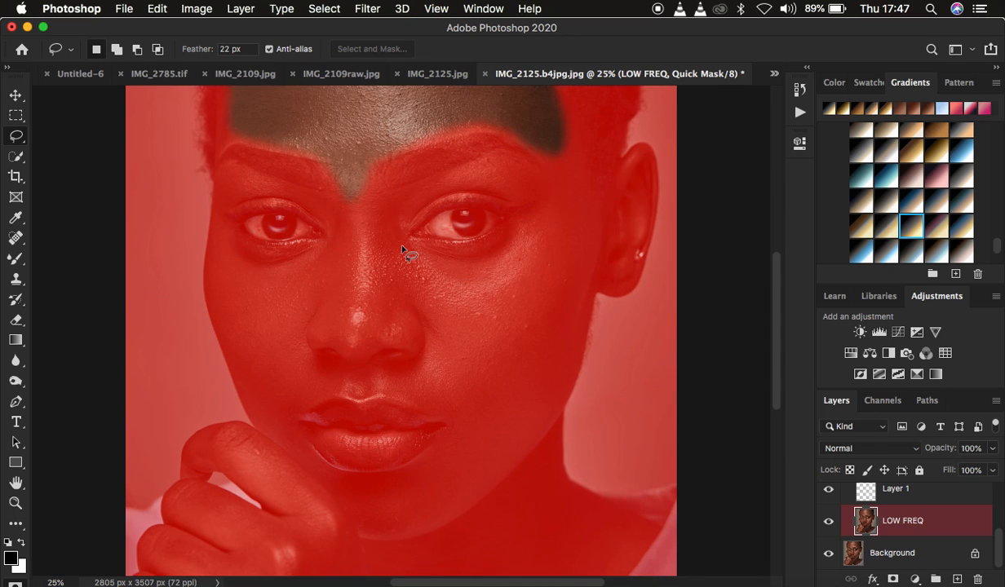
drag(776, 341, 776, 299)
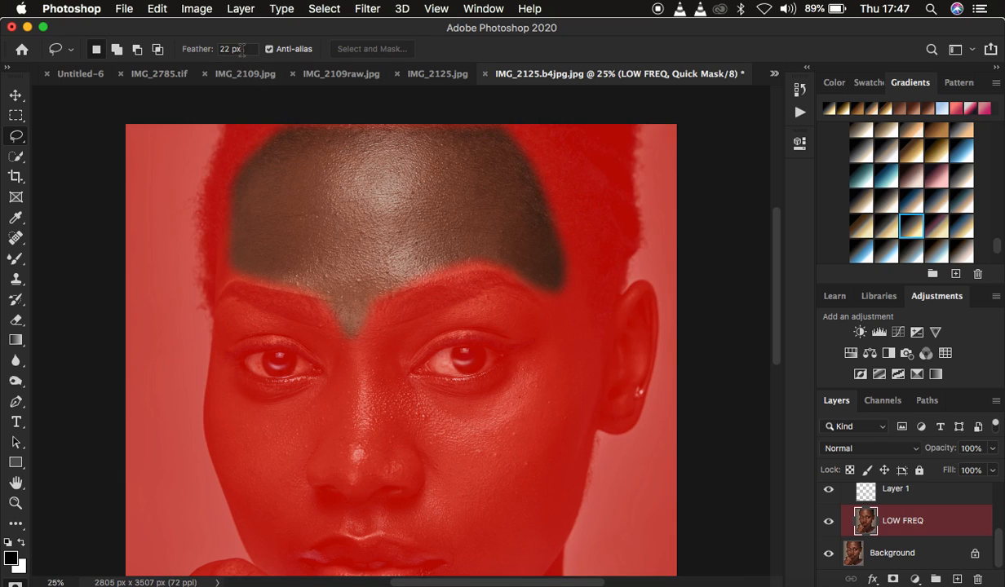
key(q)
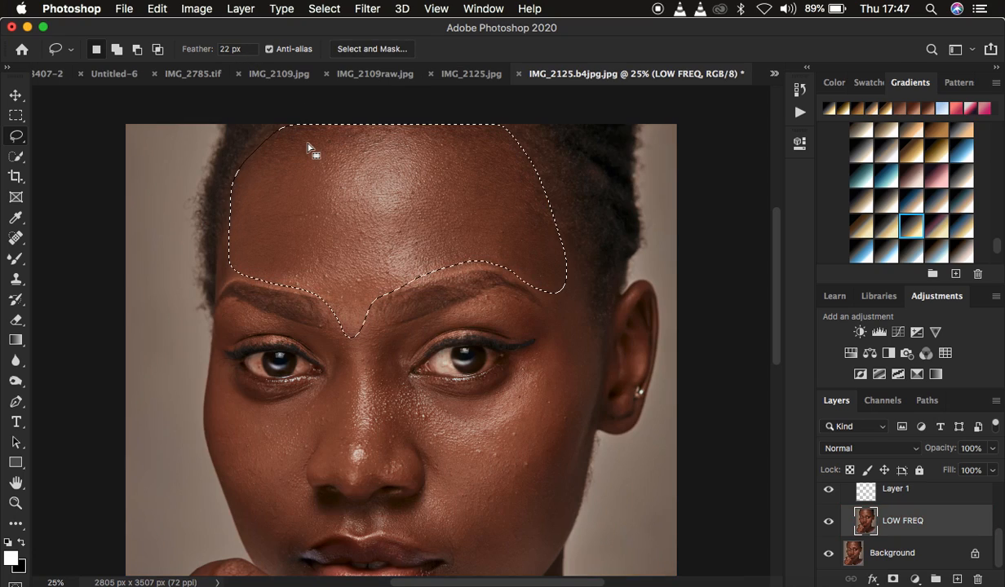
click(581, 174)
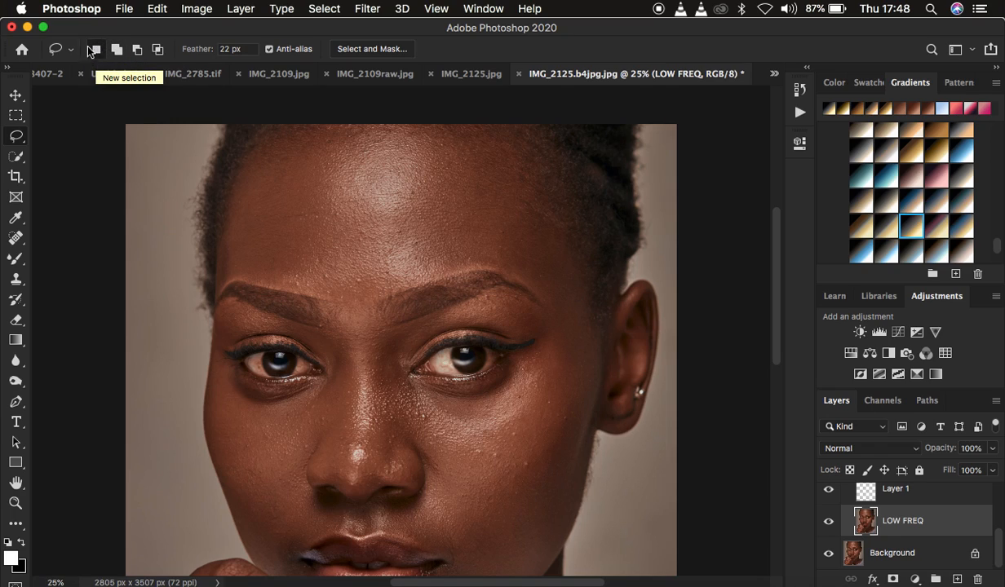
- Set the Lasso feather to 0 px and outline the forehead again, examining the selection's edge in Quick Mask
click(245, 49)
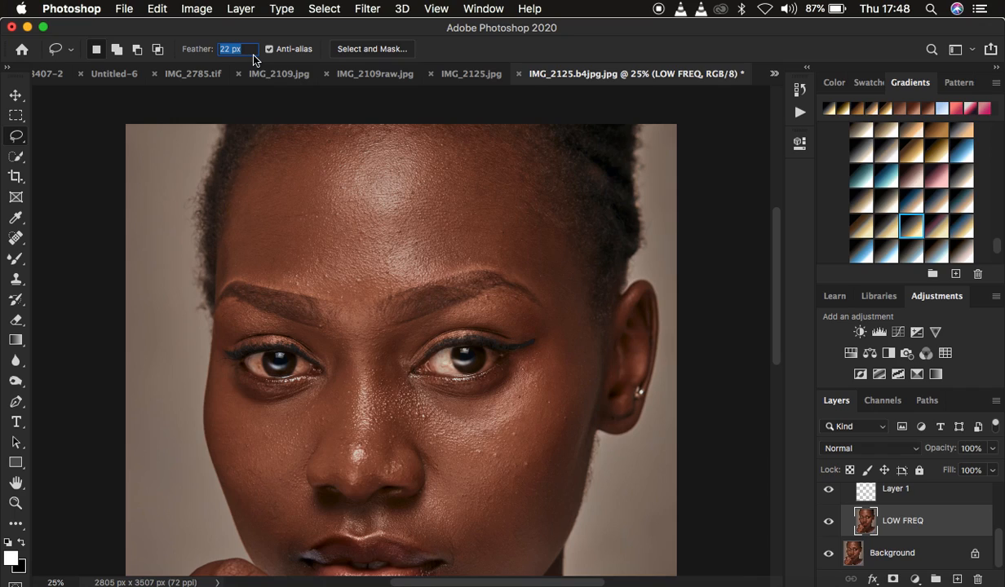
text(0)
mouse_move(287, 125)
mouse_down()
mouse_move(264, 141)
mouse_move(228, 220)
mouse_move(240, 278)
mouse_move(312, 295)
mouse_move(359, 338)
mouse_move(379, 291)
mouse_move(454, 268)
mouse_move(493, 270)
mouse_move(544, 298)
mouse_move(580, 291)
mouse_move(541, 205)
mouse_move(493, 142)
mouse_move(420, 120)
mouse_move(292, 123)
mouse_up()
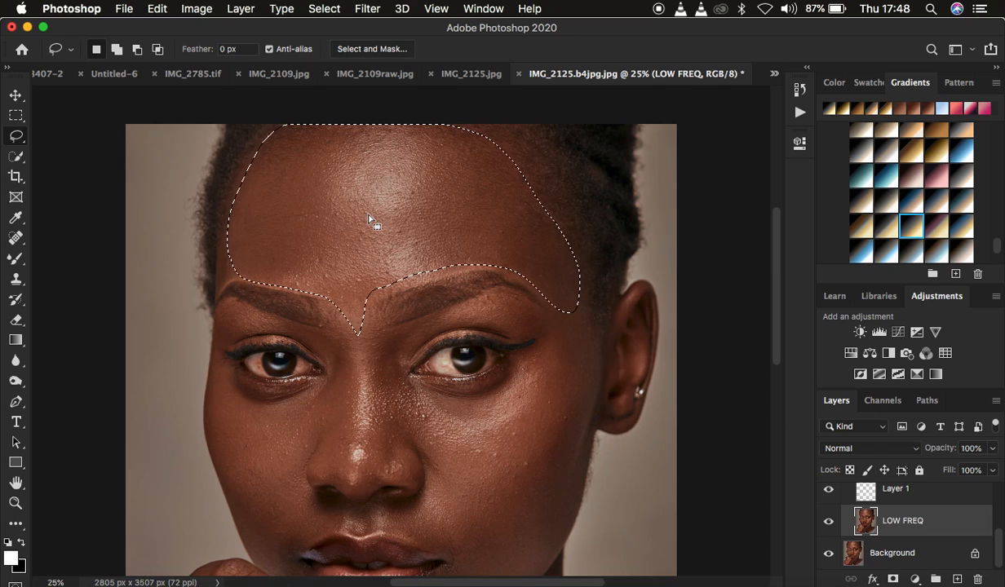
key(q)
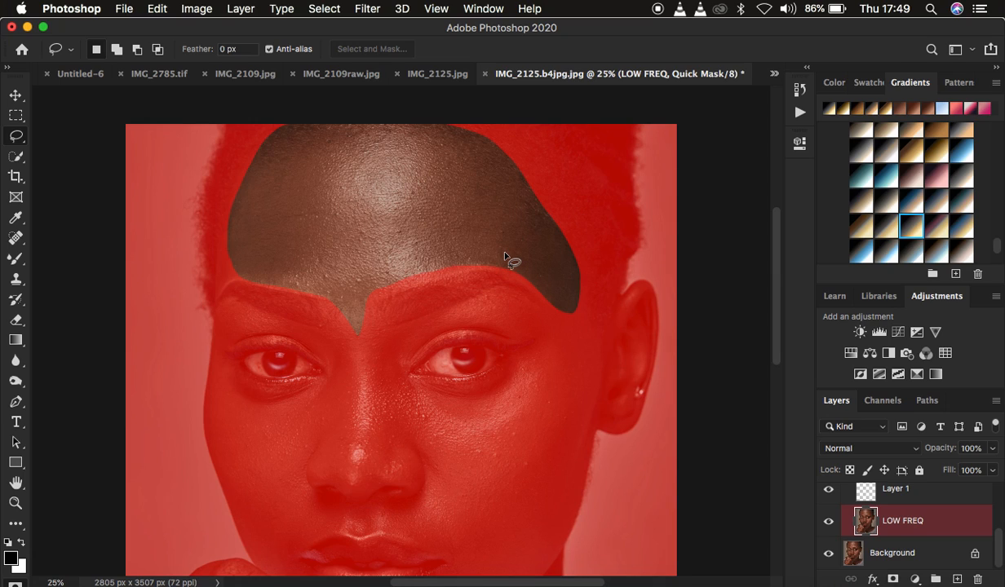
key(q)
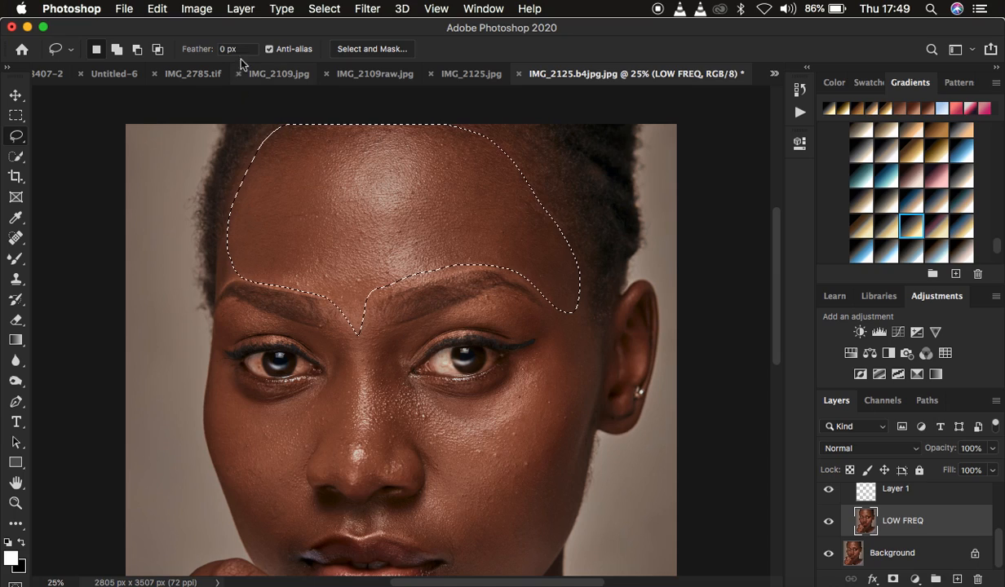
- Set the Lasso feather to 22 px and recheck the existing forehead selection in Quick Mask before deselecting it
click(190, 49)
text(22)
key(Return)
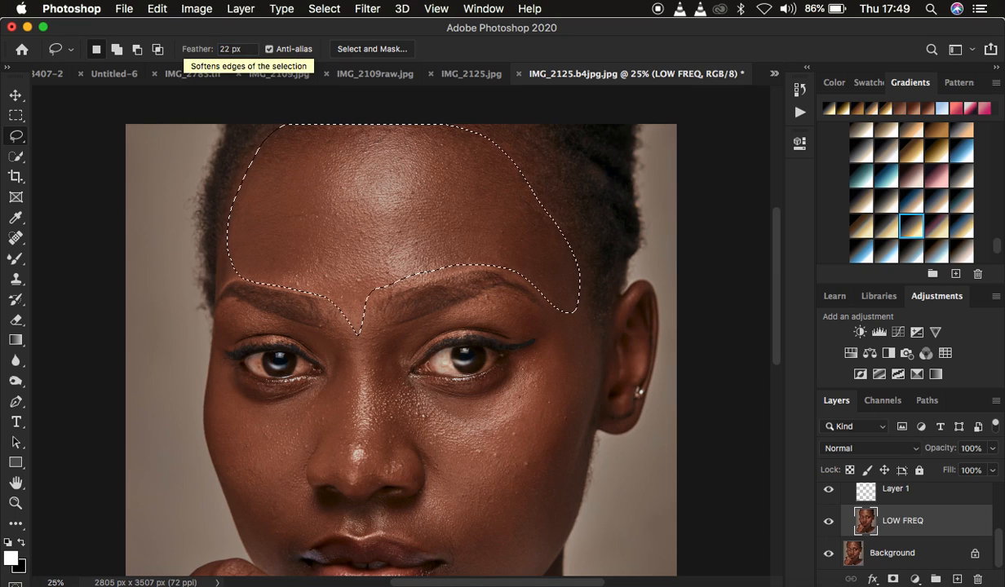
key(q)
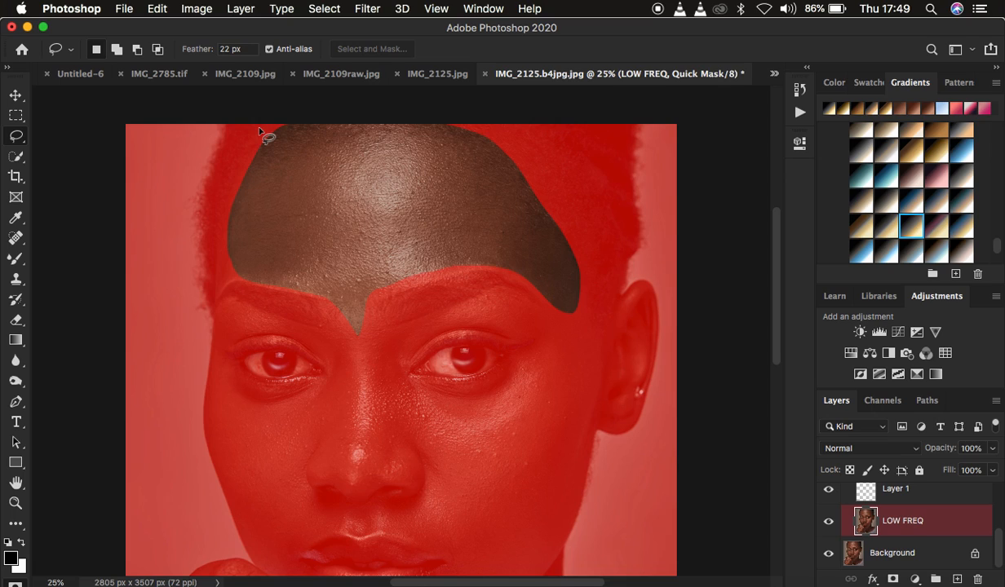
key(q)
key(super+d)
- Draw a fresh forehead selection with the 22 px feather and compare its edge in Quick Mask
click(293, 137)
mouse_move(293, 137)
mouse_down()
mouse_move(240, 185)
mouse_move(281, 263)
mouse_move(354, 308)
mouse_move(395, 279)
mouse_move(484, 258)
mouse_move(546, 267)
mouse_move(521, 114)
mouse_move(389, 107)
mouse_move(254, 121)
mouse_up()
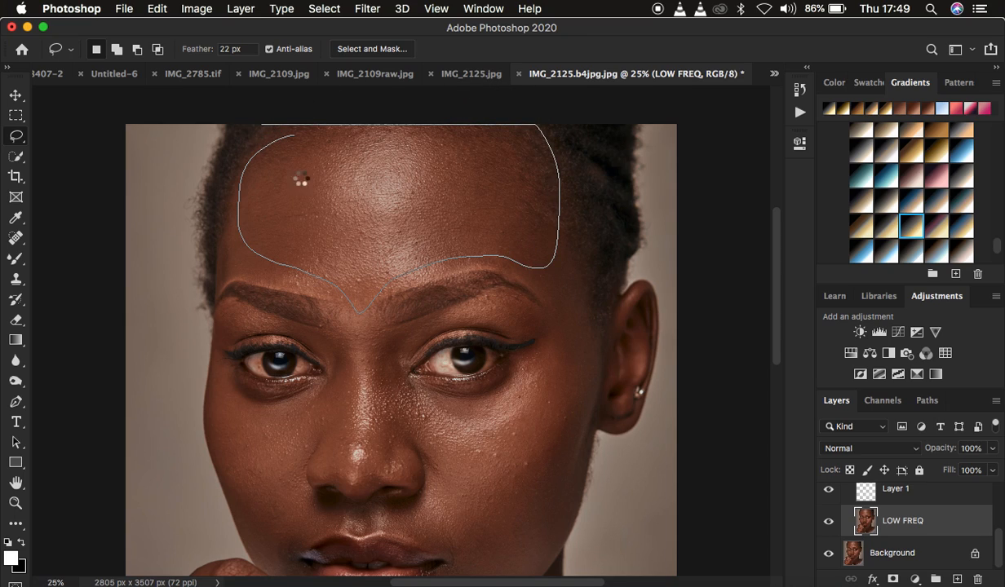
key(q)
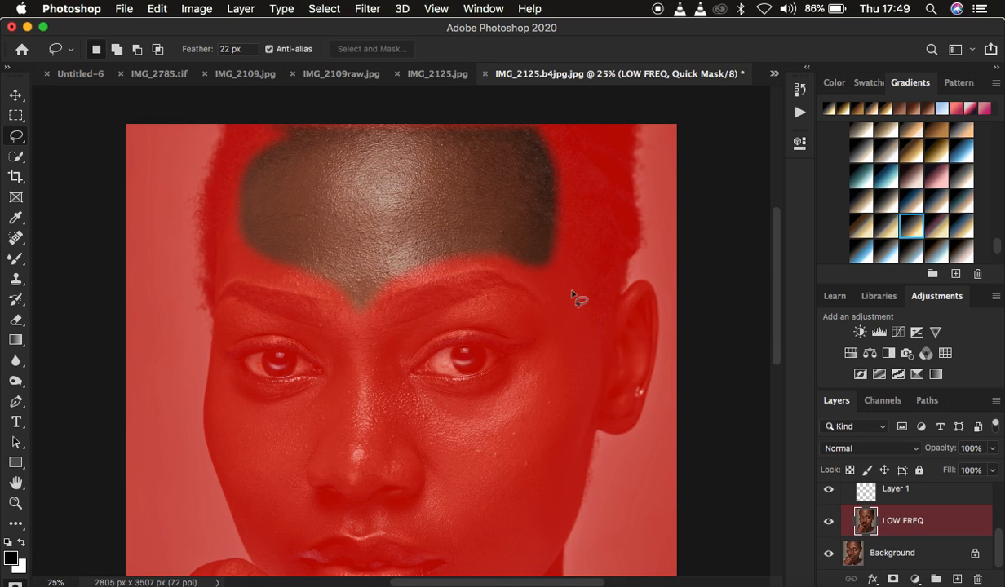
key(q)
- Lasso the forehead down to between the eyebrows and apply a 24.7-pixel Gaussian Blur to it on the LOW FREQ layer
mouse_move(285, 124)
mouse_down()
mouse_move(238, 186)
mouse_move(227, 271)
mouse_move(338, 309)
mouse_move(368, 346)
mouse_move(374, 301)
mouse_move(433, 272)
mouse_move(474, 264)
mouse_move(560, 292)
mouse_move(537, 166)
mouse_move(466, 112)
mouse_move(363, 106)
mouse_up()
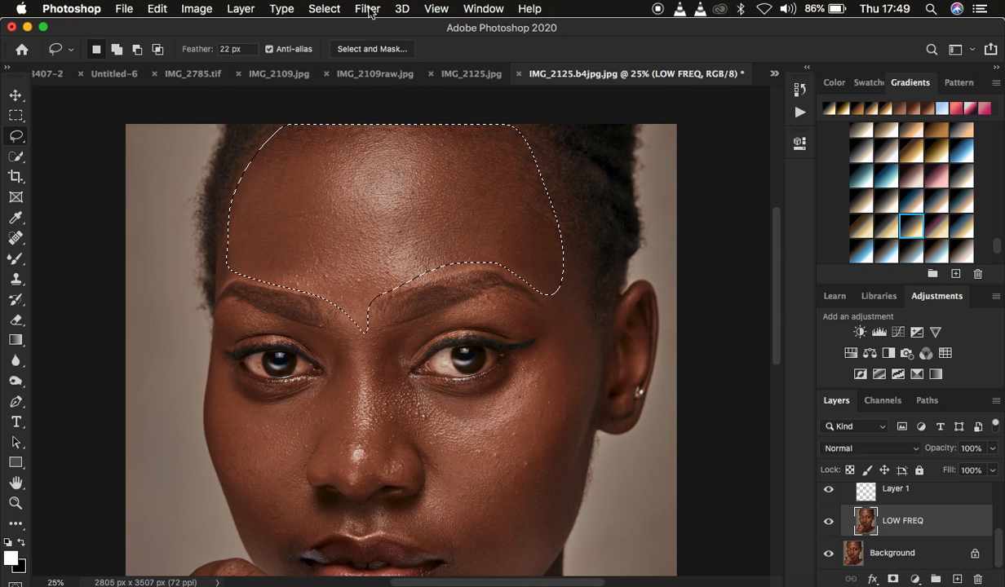
click(368, 9)
mouse_move(416, 196)
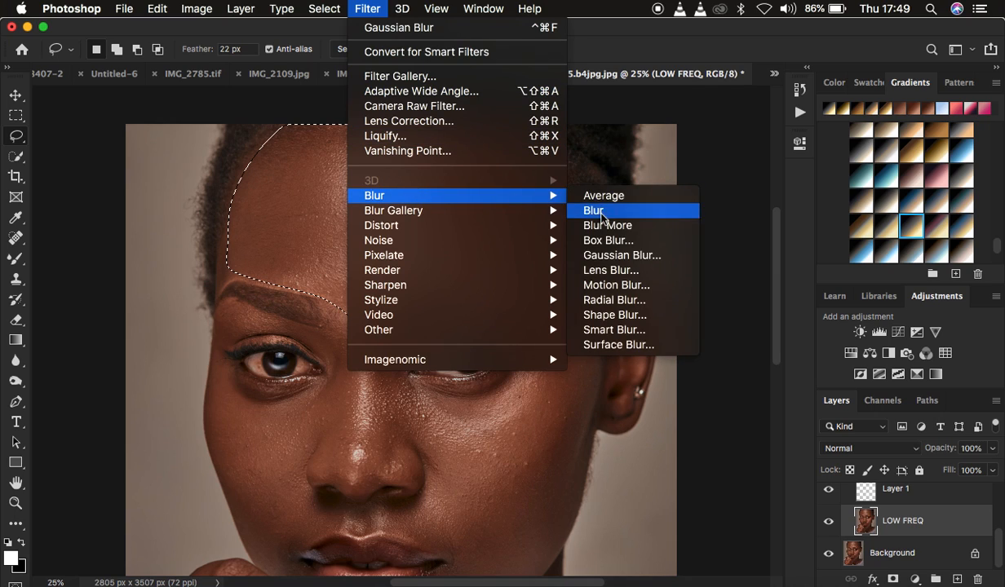
click(613, 256)
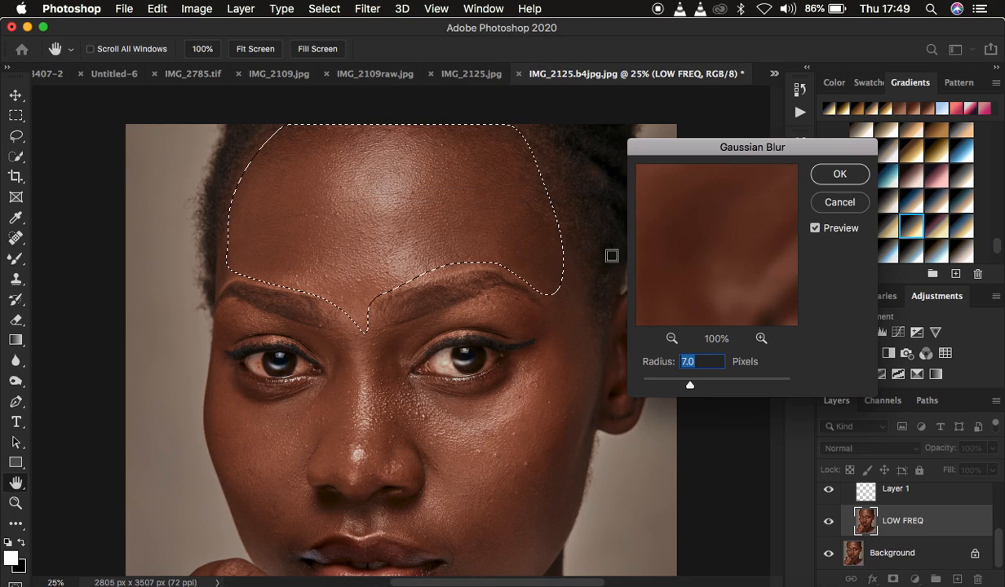
drag(689, 385, 710, 387)
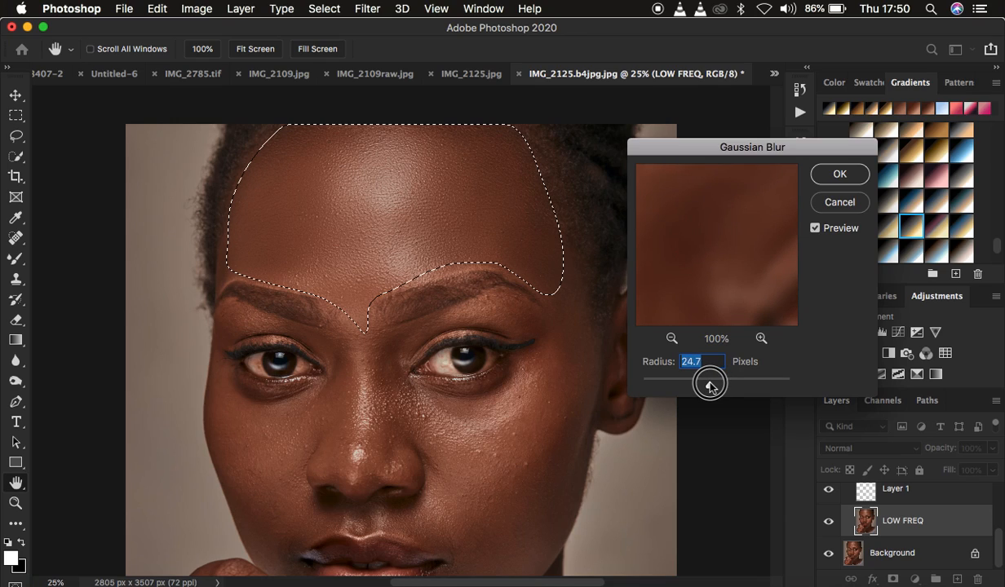
drag(709, 387, 709, 387)
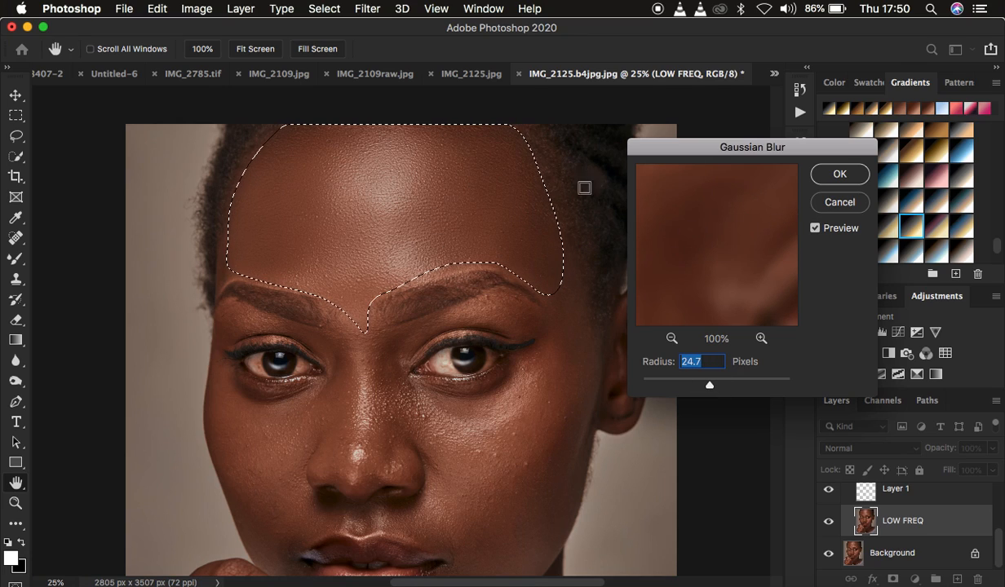
click(826, 175)
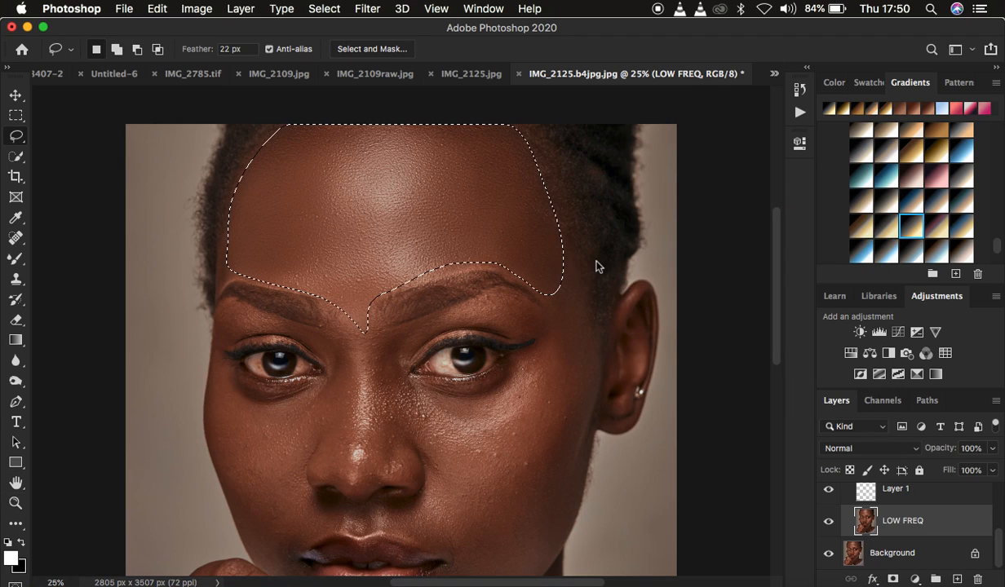
key(super+d)
- Revert the image in its history to the Deselect state before the last forehead lasso and Gaussian Blur
key(super+minus)
key(super+plus)
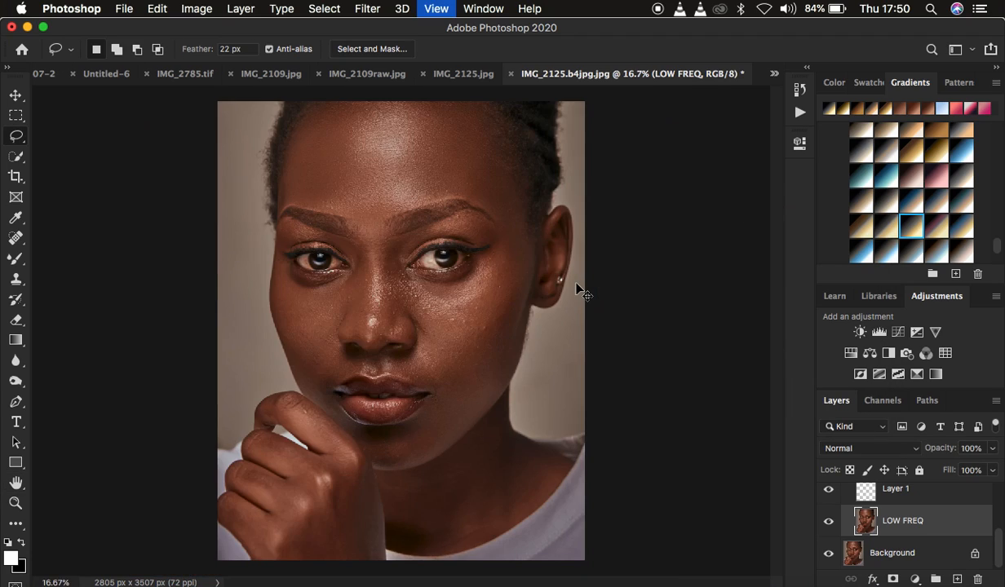
scroll(557, 223, up, 5)
scroll(556, 223, up, 2)
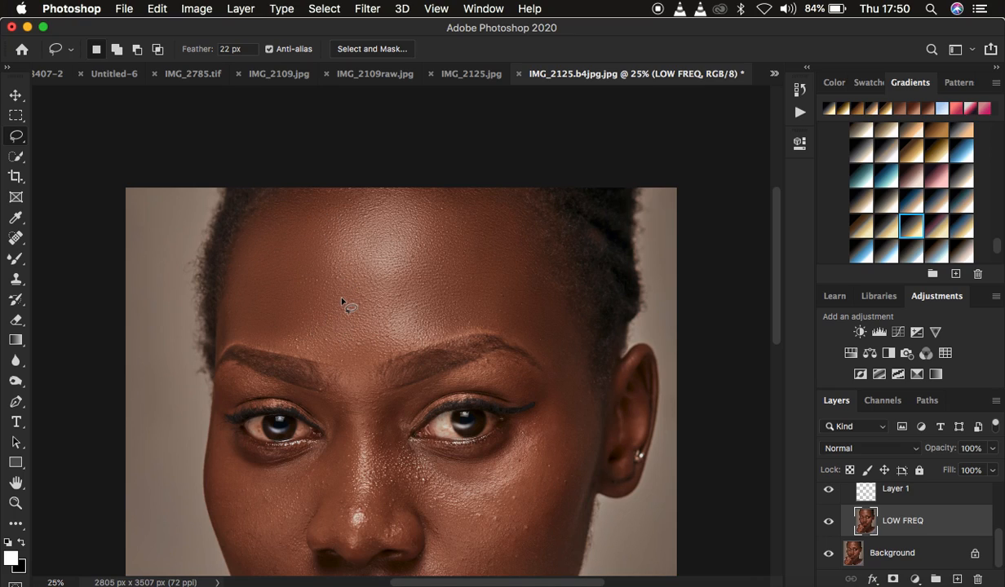
key(super+a)
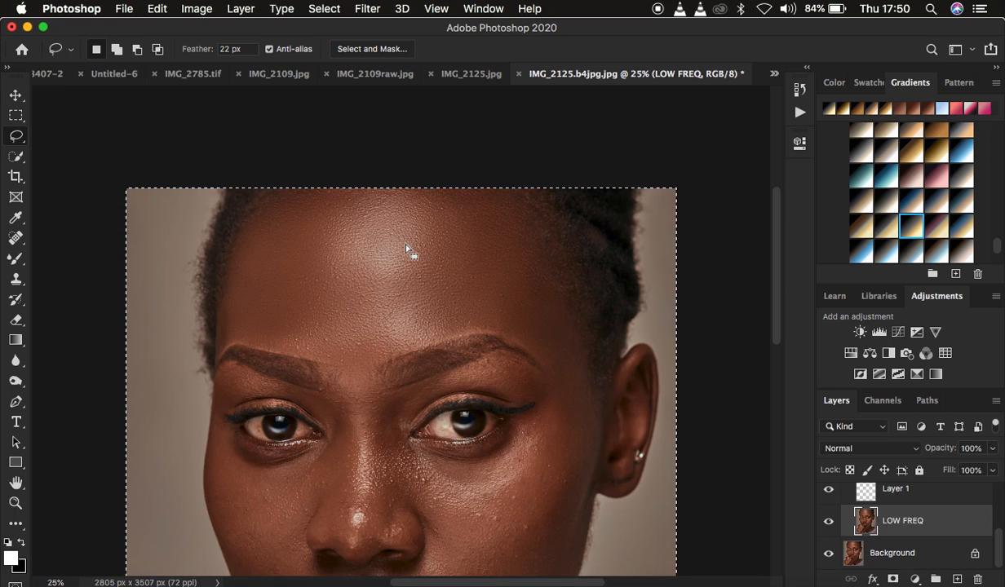
click(799, 88)
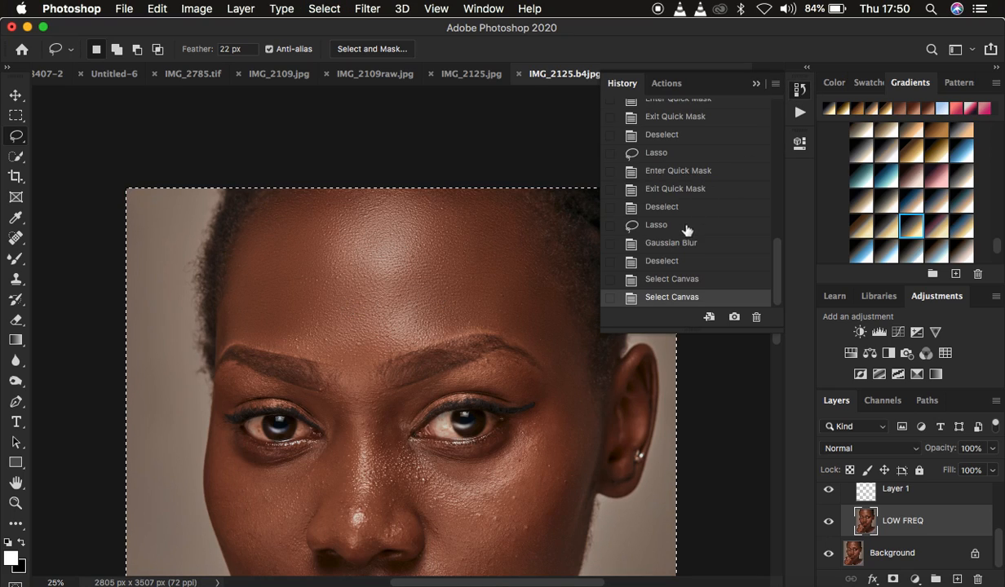
click(662, 207)
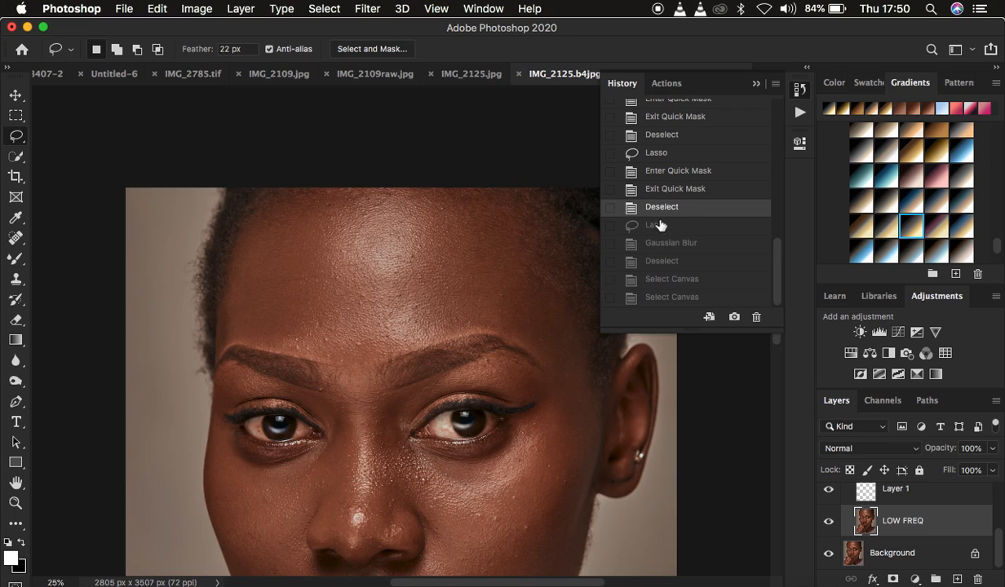
key(super+minus)
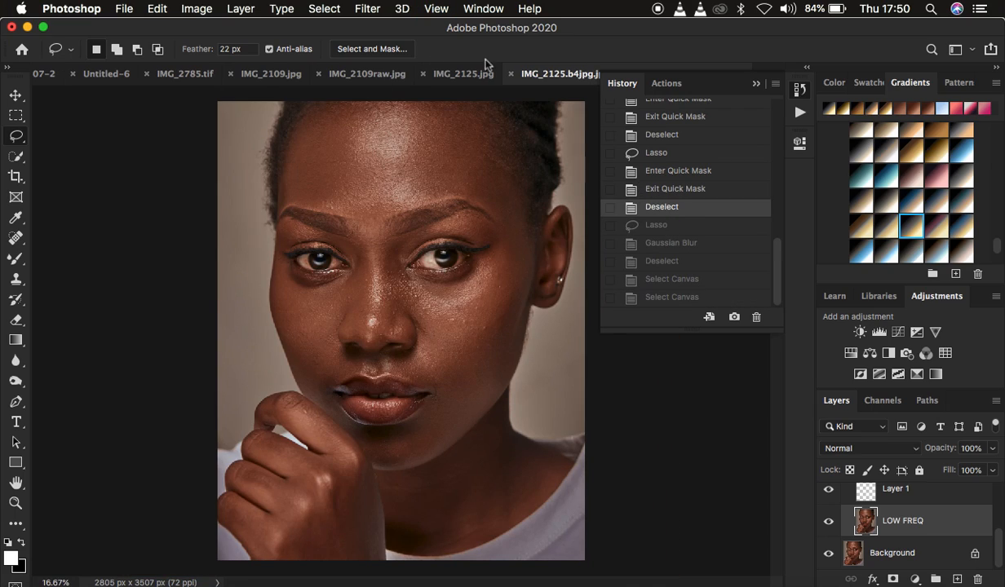
click(758, 85)
- Set the Lasso feather to 0 px for selecting facial areas on the LOW FREQ layer
click(245, 48)
click(197, 48)
text(0)
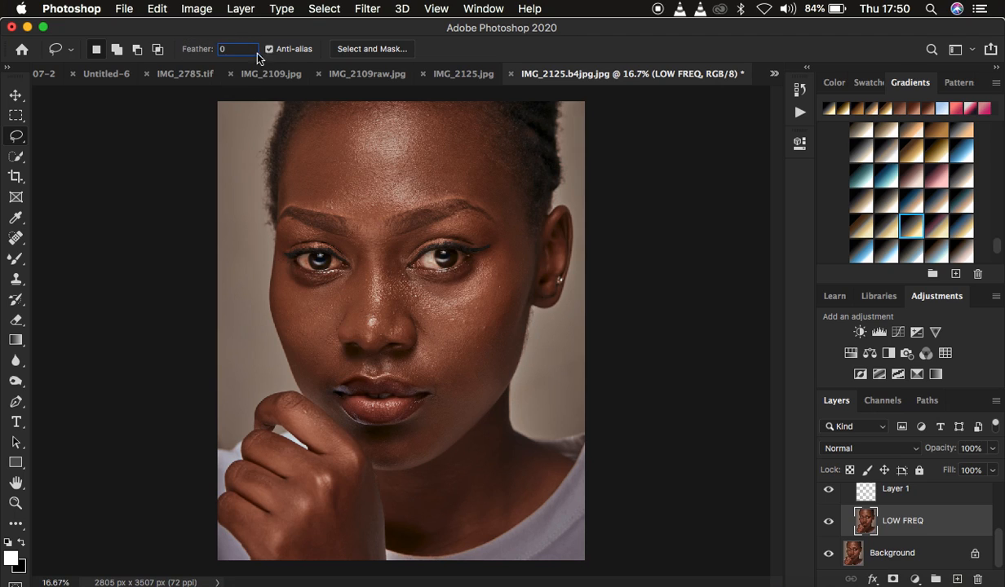
key(super+plus)
key(super+plus)
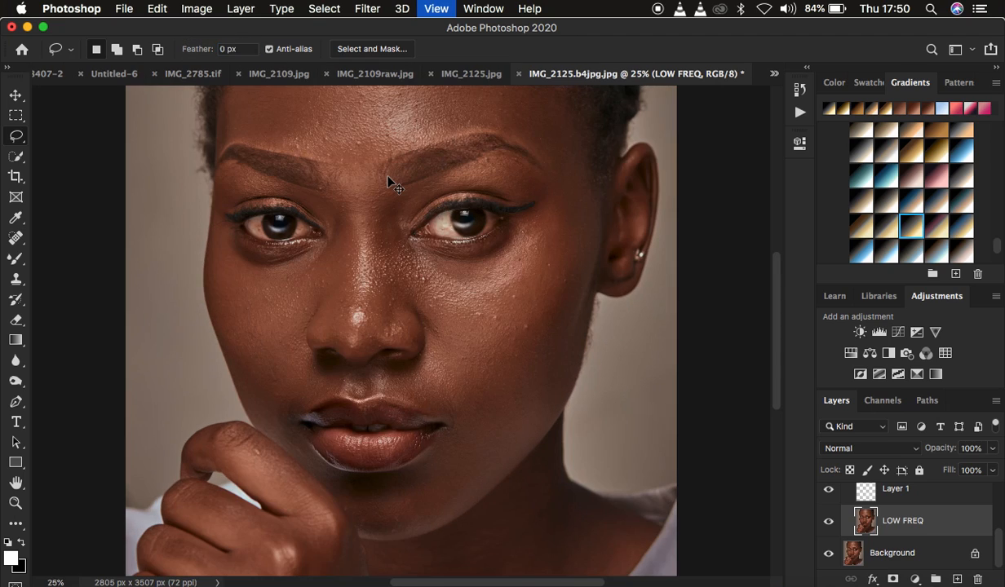
- Lasso the forehead down to between the eyebrows with 0 px feather, apply a 24.7-pixel Gaussian Blur on LOW FREQ, and deselect
scroll(433, 175, up, 10)
mouse_move(266, 223)
mouse_down()
mouse_move(188, 327)
mouse_move(182, 393)
mouse_move(354, 478)
mouse_move(414, 437)
mouse_move(532, 404)
mouse_move(506, 403)
mouse_move(573, 419)
mouse_move(619, 454)
mouse_move(642, 402)
mouse_move(562, 241)
mouse_move(458, 213)
mouse_move(303, 211)
mouse_move(260, 215)
mouse_move(221, 245)
mouse_move(222, 281)
mouse_up()
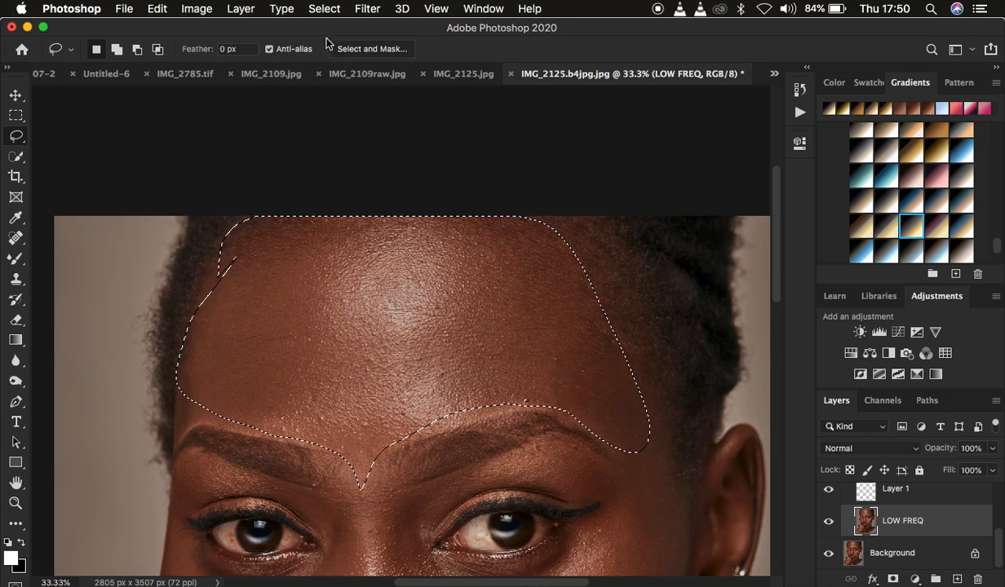
click(367, 9)
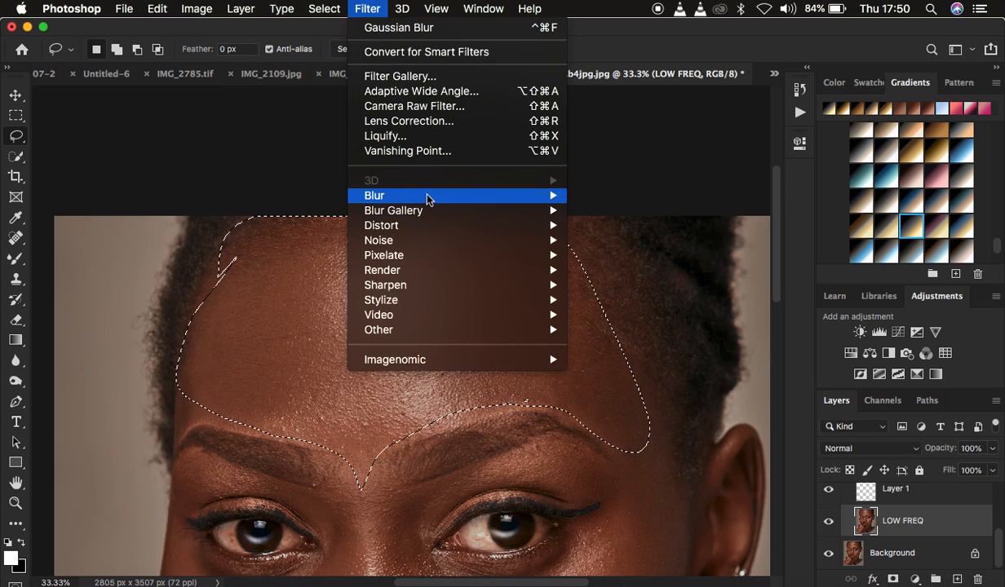
mouse_move(427, 196)
click(641, 256)
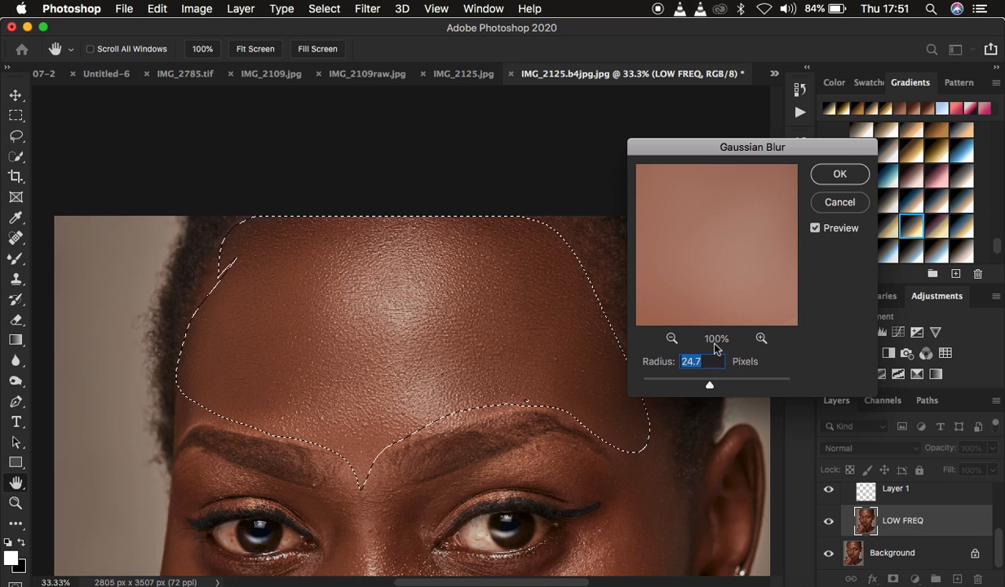
click(818, 173)
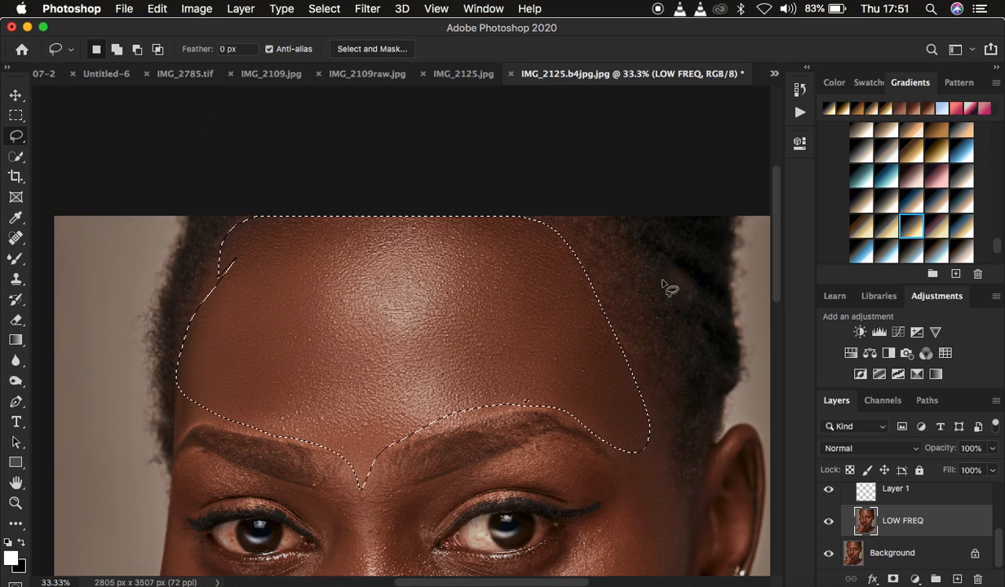
click(677, 347)
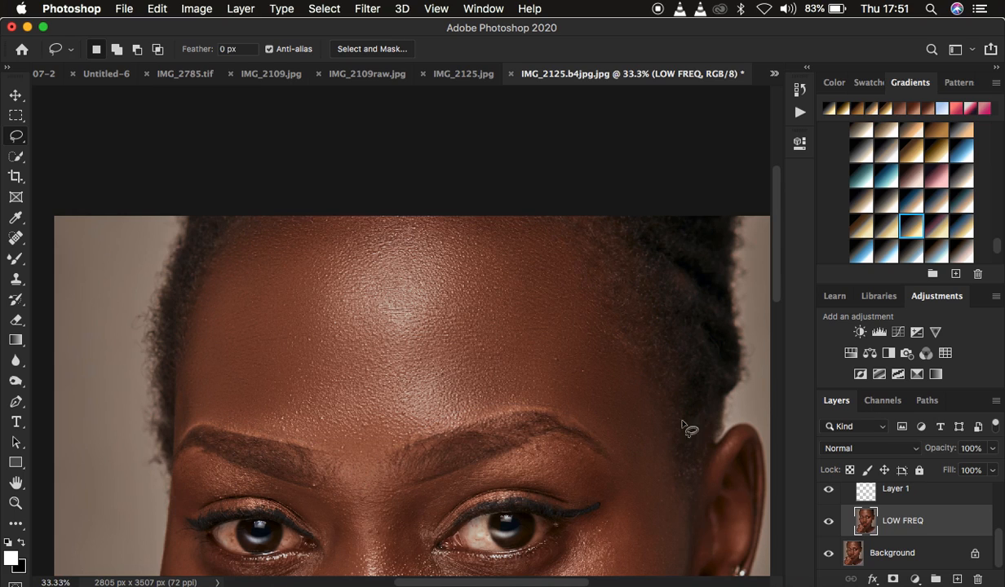
- Inspect the unfeathered forehead blur up close and at full view, undo the blur, and clear the forehead selection
key(super+equal)
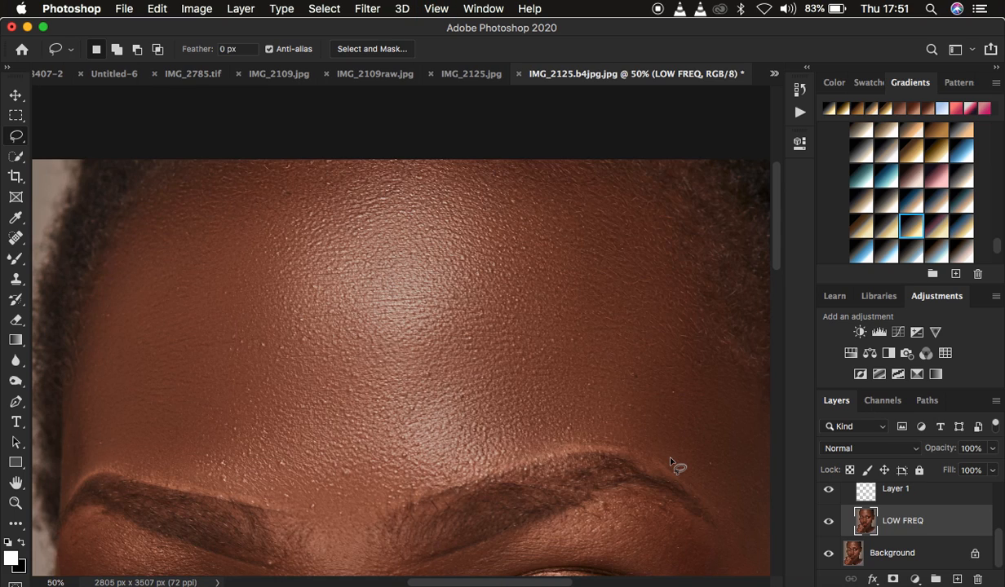
scroll(670, 463, down, 5)
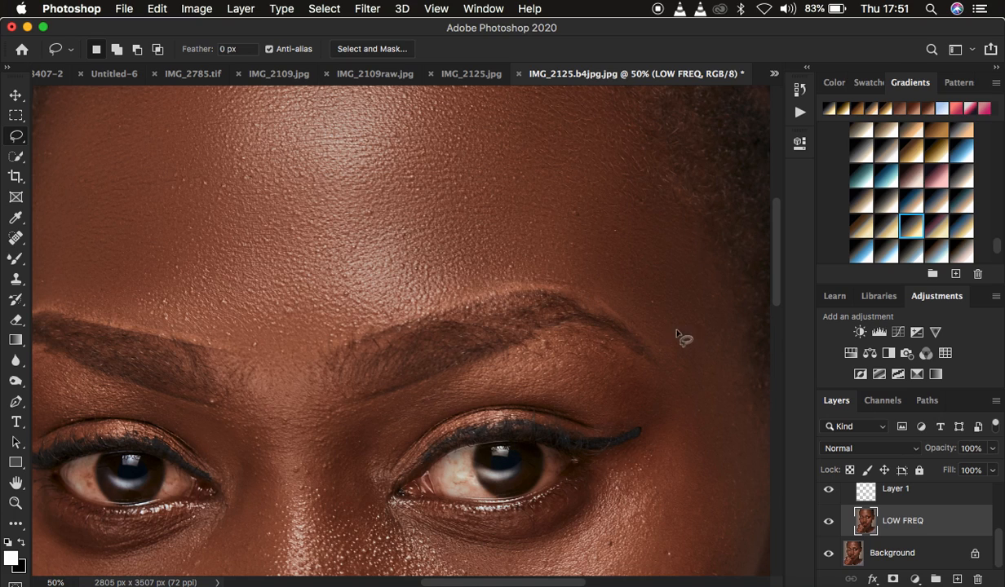
key(super+minus)
key(super+minus)
key(super+minus)
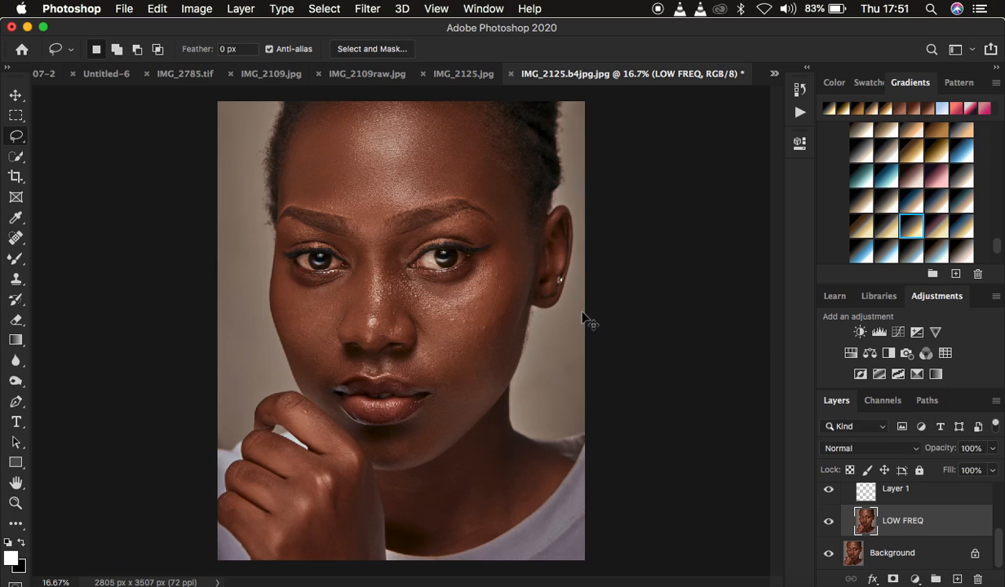
key(super+z)
key(super+z)
click(510, 259)
- Discard a trial unfeathered lasso around the nose and set the Lasso feather to 22 px
key(super+plus)
key(super+plus)
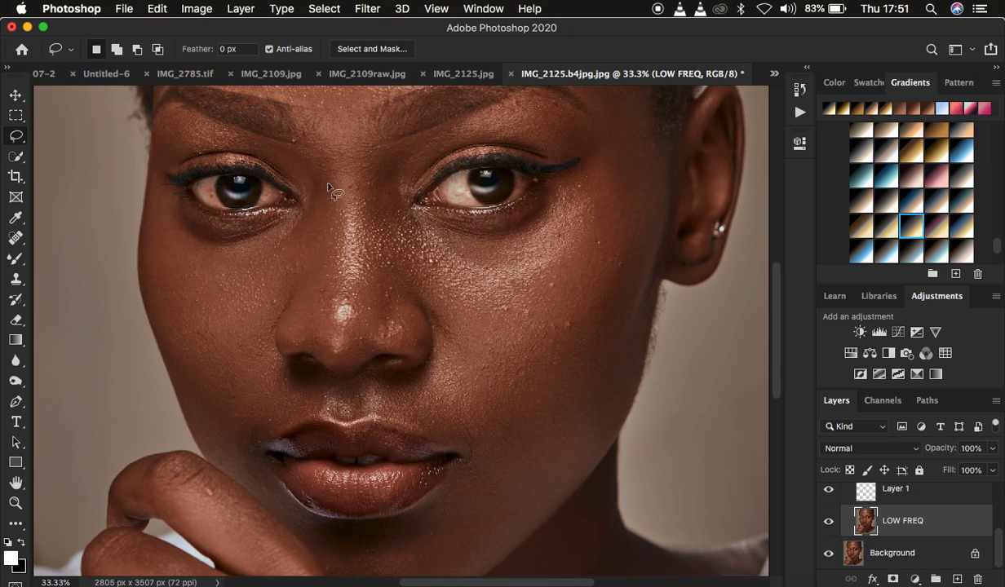
mouse_move(295, 142)
mouse_down()
mouse_move(330, 146)
mouse_move(404, 206)
mouse_move(412, 301)
mouse_move(392, 352)
mouse_move(320, 353)
mouse_move(281, 314)
mouse_move(284, 295)
mouse_up()
click(509, 228)
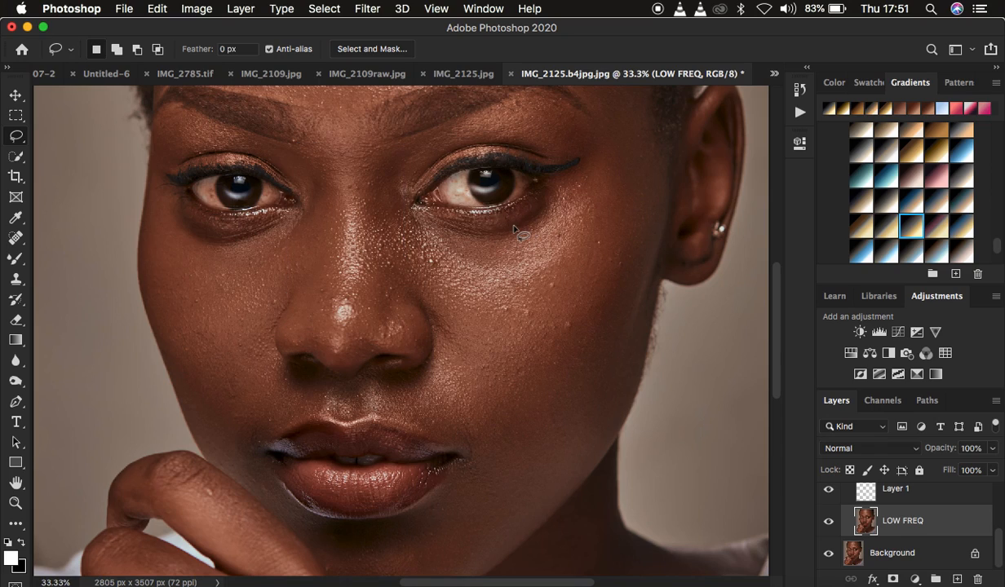
click(231, 49)
text(22)
- Lasso the whole nose from the bridge to the tip, reapply the Gaussian Blur to it on LOW FREQ, and deselect
mouse_move(304, 147)
mouse_down()
mouse_move(386, 143)
mouse_move(401, 267)
mouse_move(421, 323)
mouse_move(389, 352)
mouse_move(325, 352)
mouse_move(284, 331)
mouse_move(305, 231)
mouse_move(304, 148)
mouse_up()
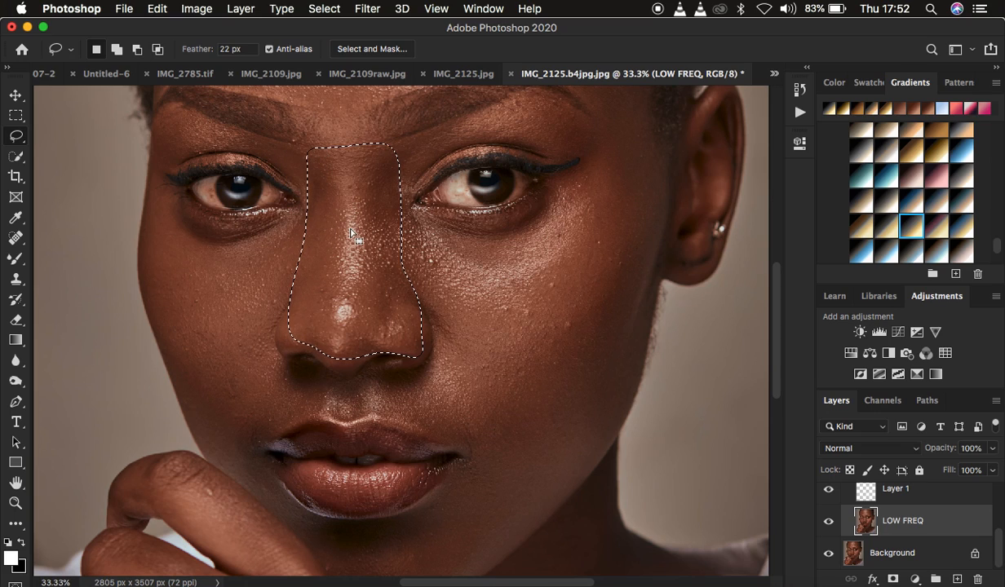
right_click(349, 232)
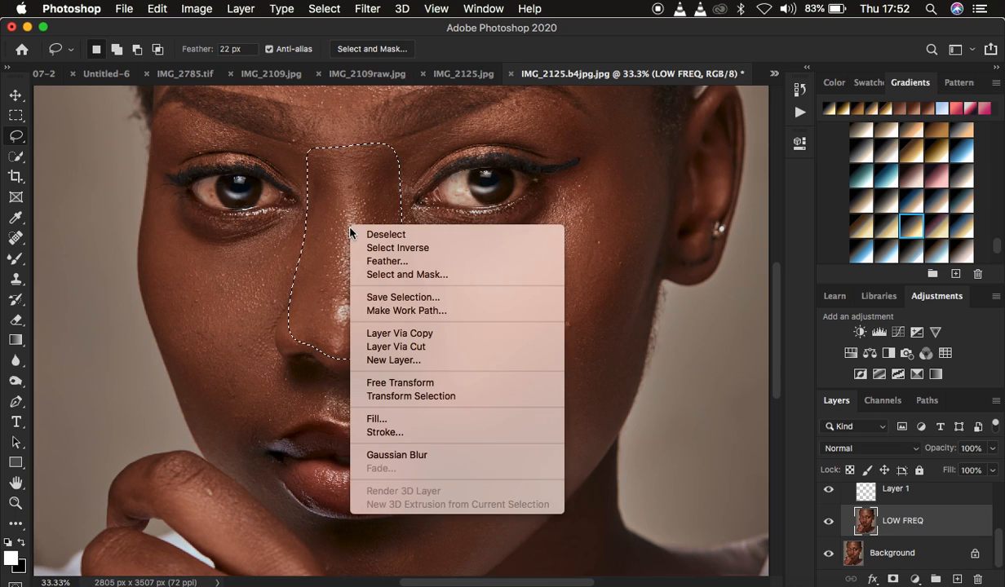
click(412, 455)
click(473, 288)
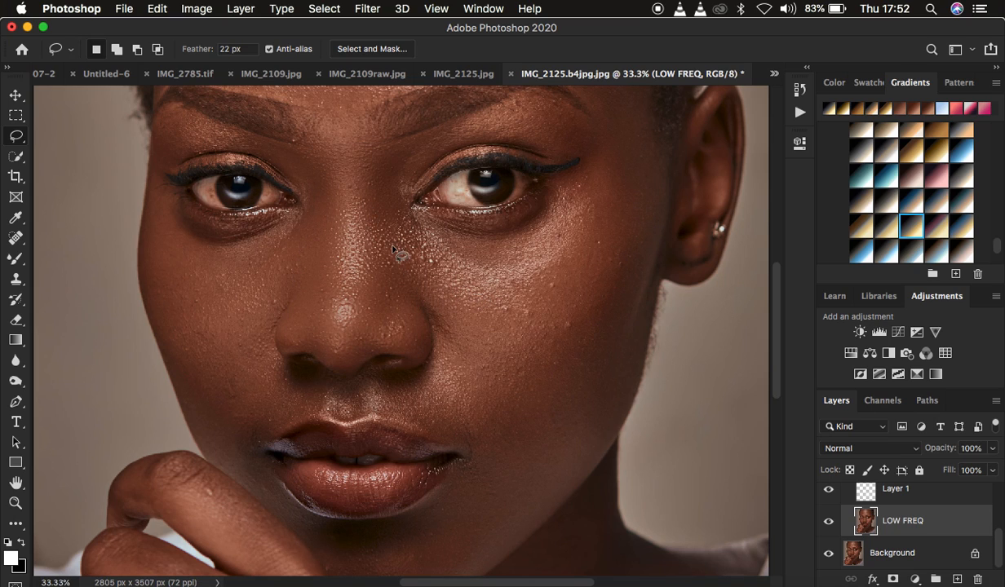
- Check the blurred nose at different magnifications and compare it with the original by toggling the FREQ SEP 8 BIT group's visibility
key(super+minus)
key(super+minus)
key(super+plus)
key(super+plus)
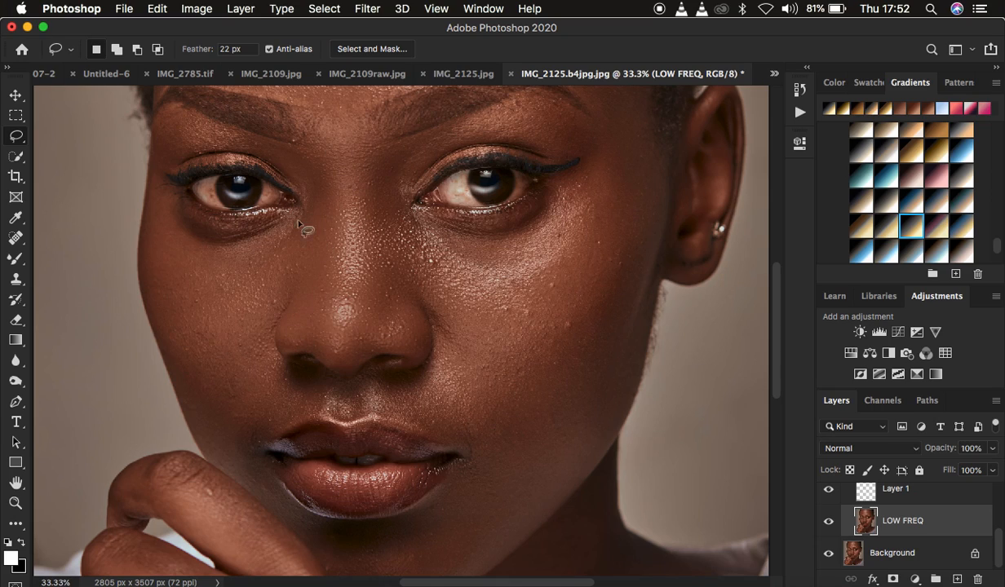
scroll(886, 515, up, 3)
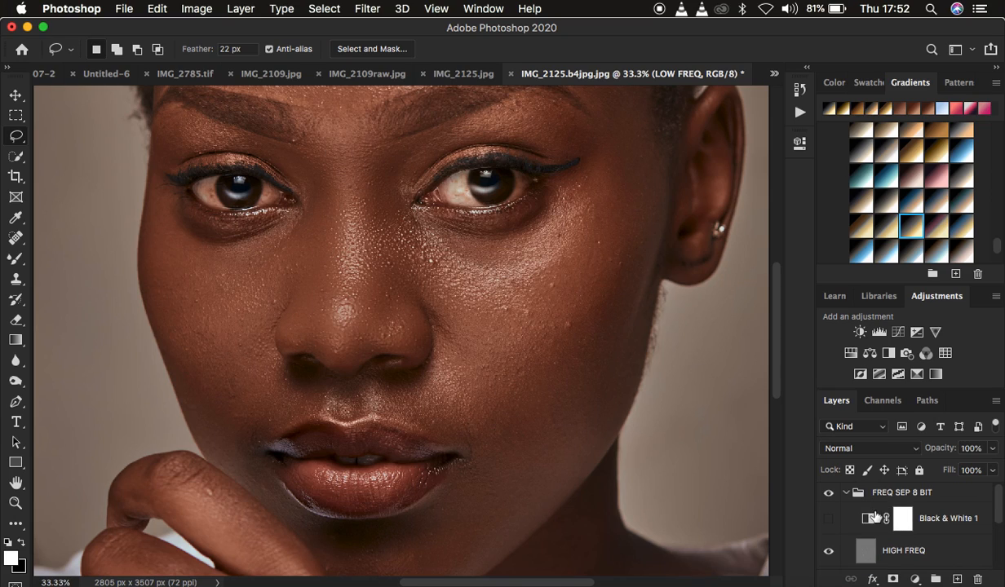
click(827, 497)
key(super+z)
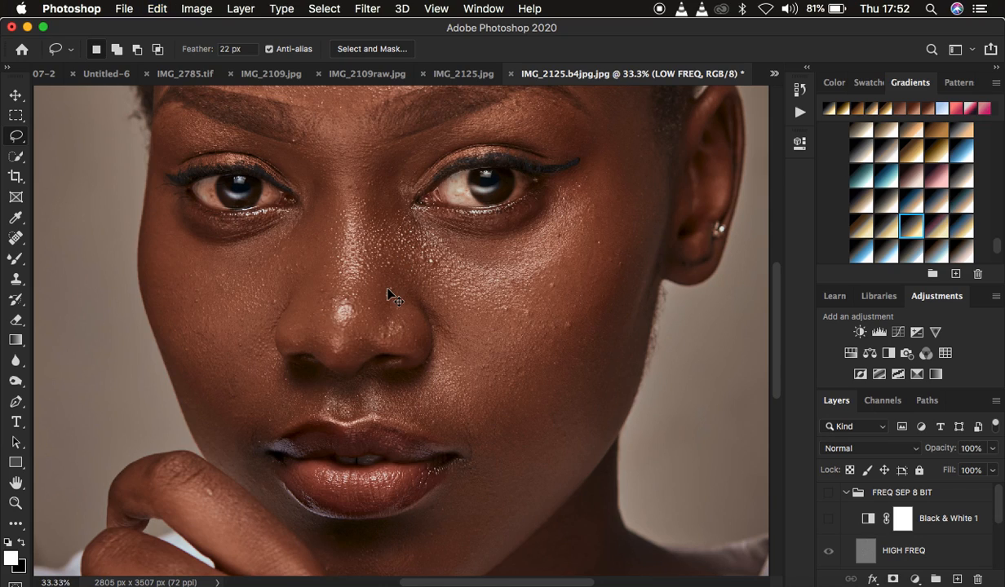
- Revert the image in its history to the nose Lasso state before the Gaussian Blur and clear the selection
click(800, 91)
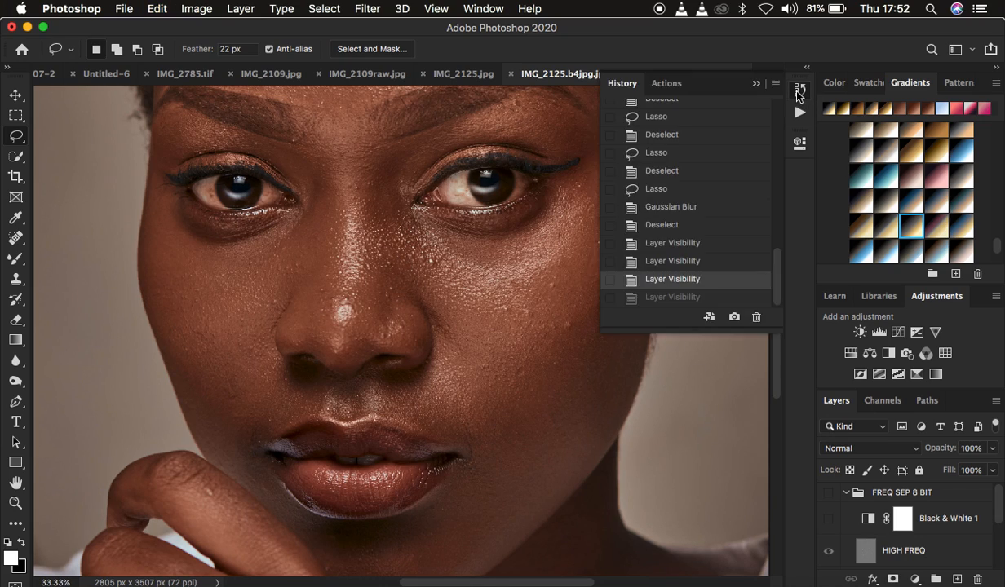
click(645, 189)
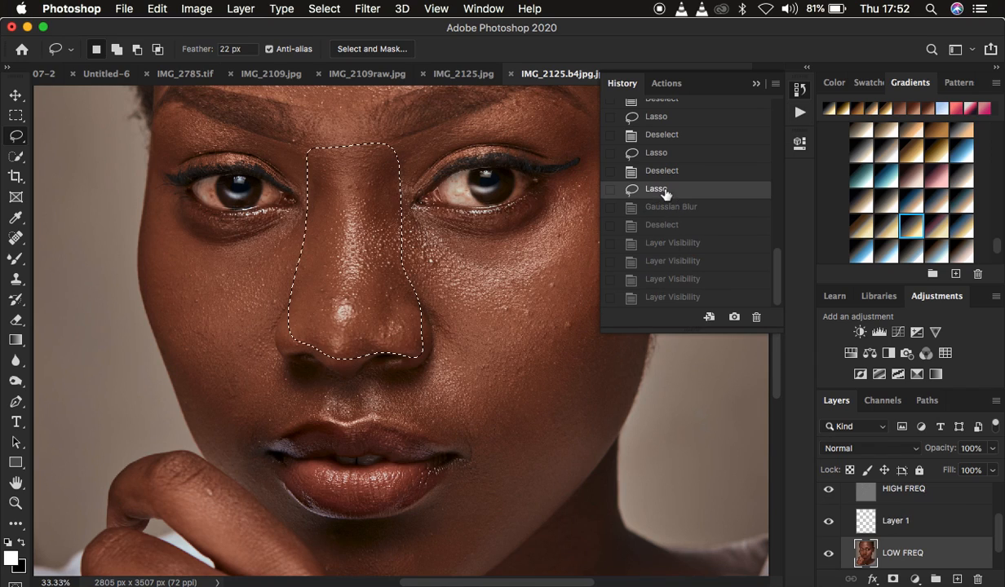
click(752, 86)
key(super+d)
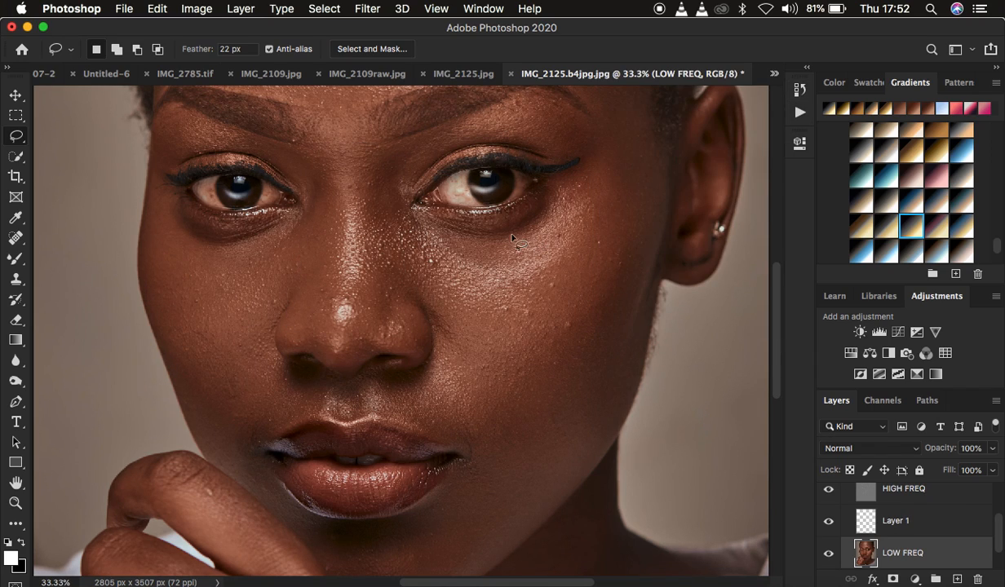
- Lasso the left side of the nose from the inner brow to the nostril and reapply the Gaussian Blur on LOW FREQ
click(277, 146)
mouse_move(277, 146)
mouse_down()
mouse_move(319, 161)
mouse_move(337, 206)
mouse_move(317, 338)
mouse_move(298, 343)
mouse_move(274, 283)
mouse_move(275, 261)
mouse_move(296, 234)
mouse_move(285, 146)
mouse_up()
right_click(310, 209)
click(373, 438)
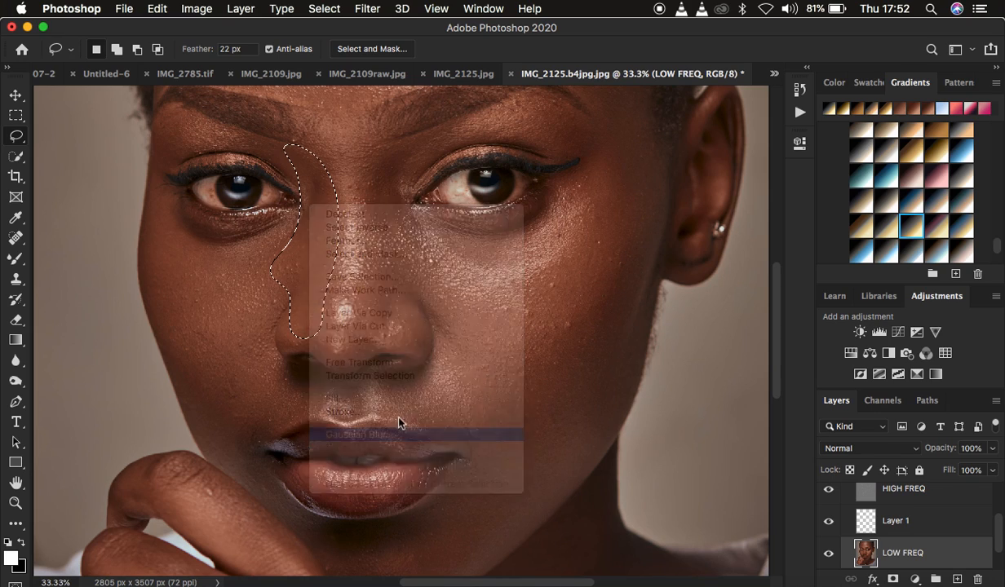
- Lasso the right side of the nose from the inner brow to the nostril, reapply the Gaussian Blur on LOW FREQ, and deselect
mouse_move(433, 139)
mouse_down()
mouse_move(386, 155)
mouse_move(366, 197)
mouse_move(358, 315)
mouse_move(368, 340)
mouse_move(397, 328)
mouse_move(423, 347)
mouse_move(406, 300)
mouse_move(419, 254)
mouse_move(403, 225)
mouse_move(414, 145)
mouse_up()
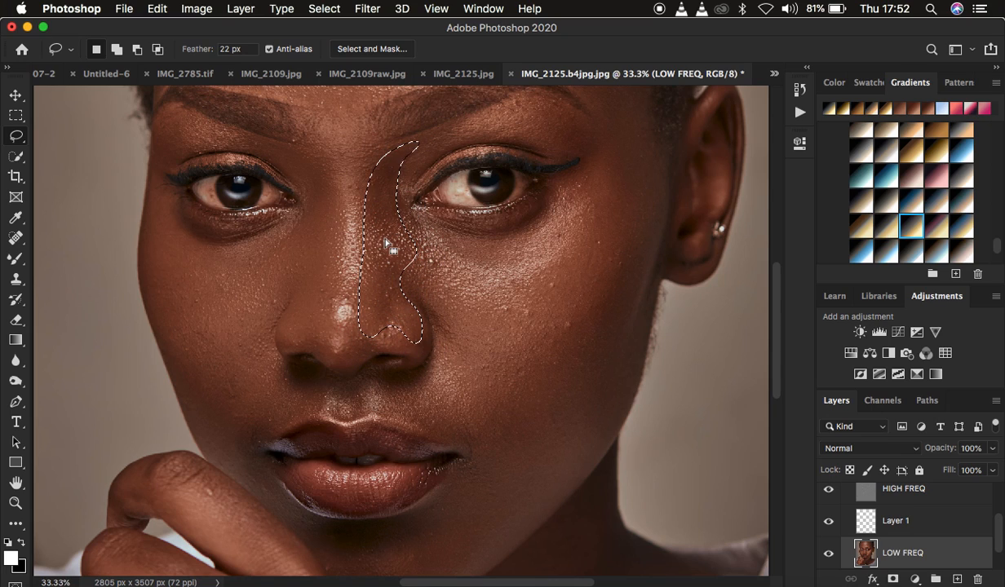
right_click(385, 236)
click(466, 471)
key(ctrl+d)
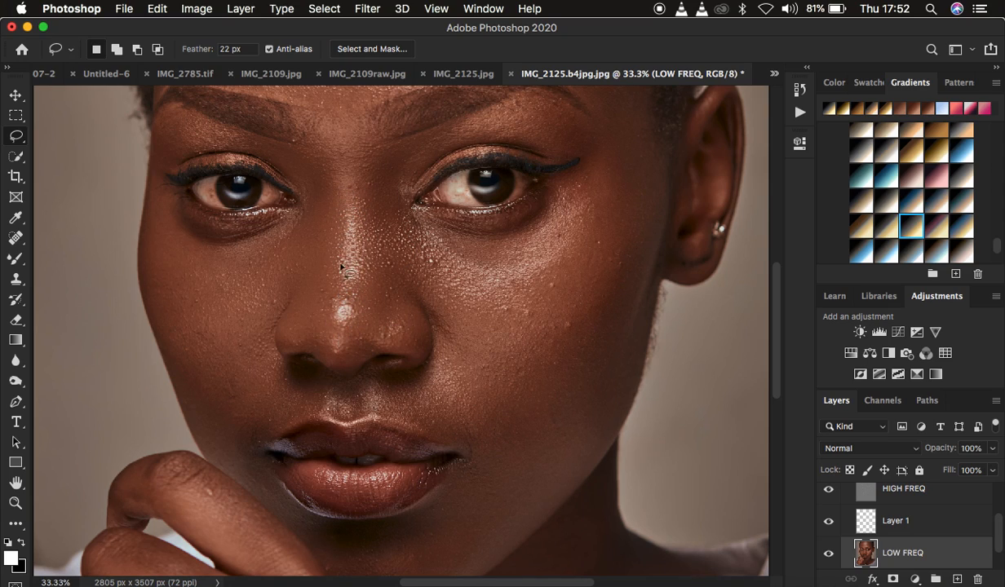
- Lasso the narrow highlight along the nose bridge down to the tip and reapply the Gaussian Blur on LOW FREQ
mouse_move(331, 169)
mouse_down()
mouse_move(338, 166)
mouse_move(361, 218)
mouse_move(348, 315)
mouse_move(328, 341)
mouse_move(332, 171)
mouse_up()
right_click(341, 222)
click(421, 449)
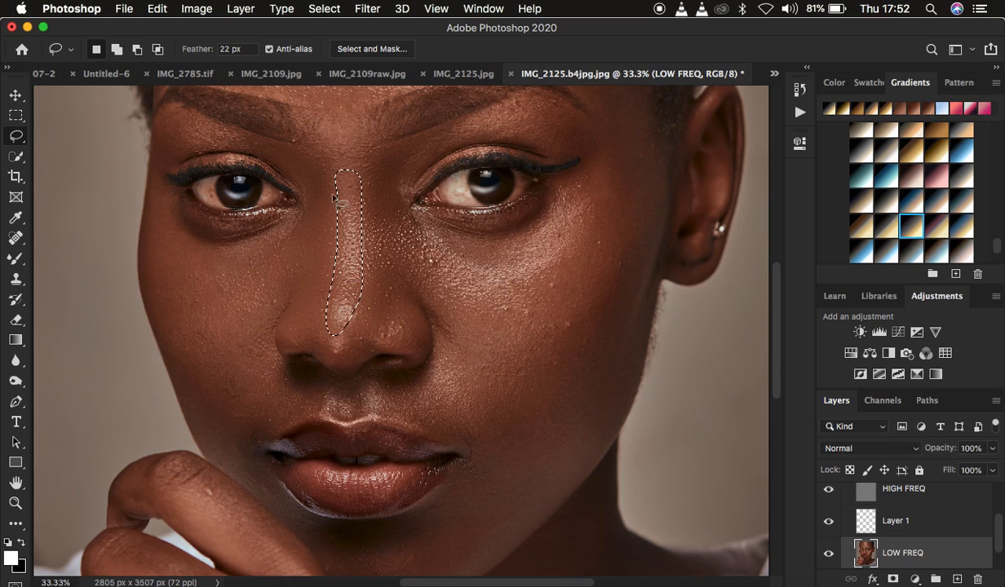
- Fade the nose bridge's Gaussian Blur to 11% opacity in Normal mode and clear the selection
right_click(349, 251)
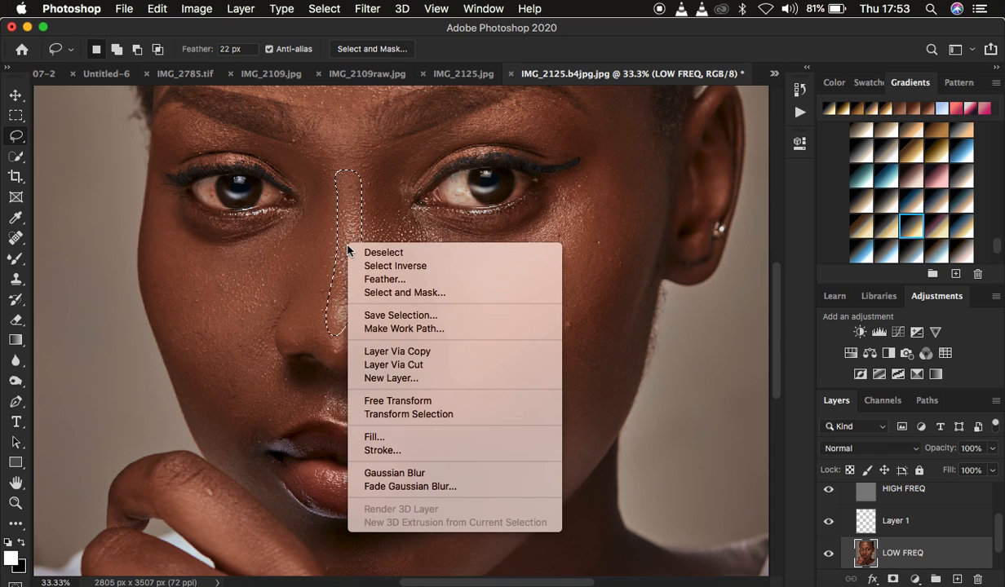
click(441, 487)
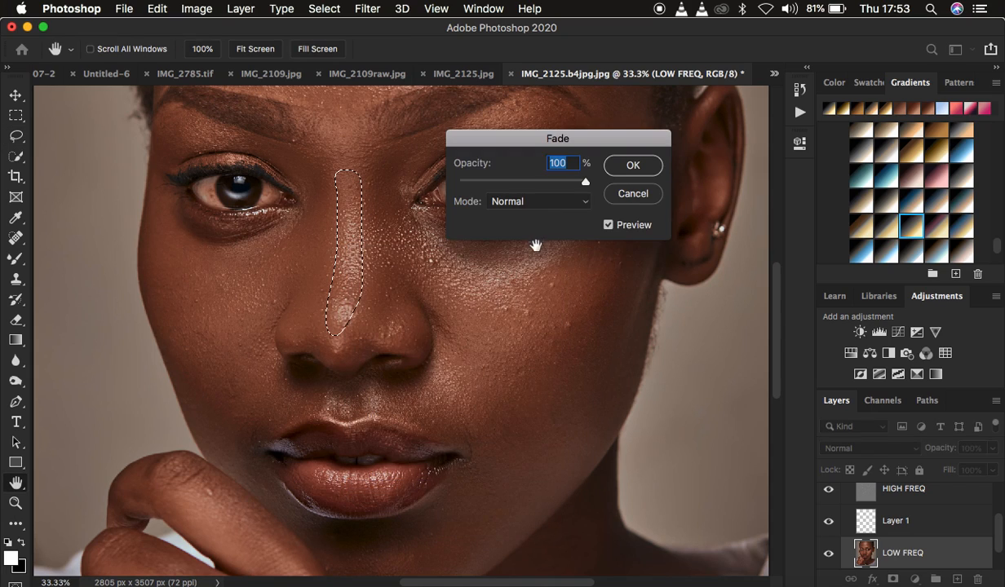
drag(523, 182, 472, 182)
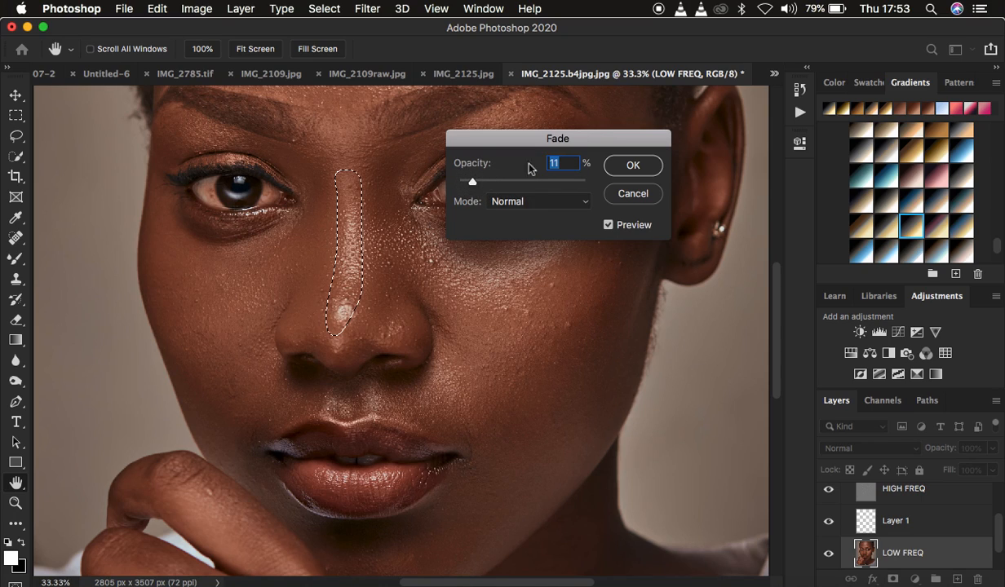
click(628, 164)
key(l)
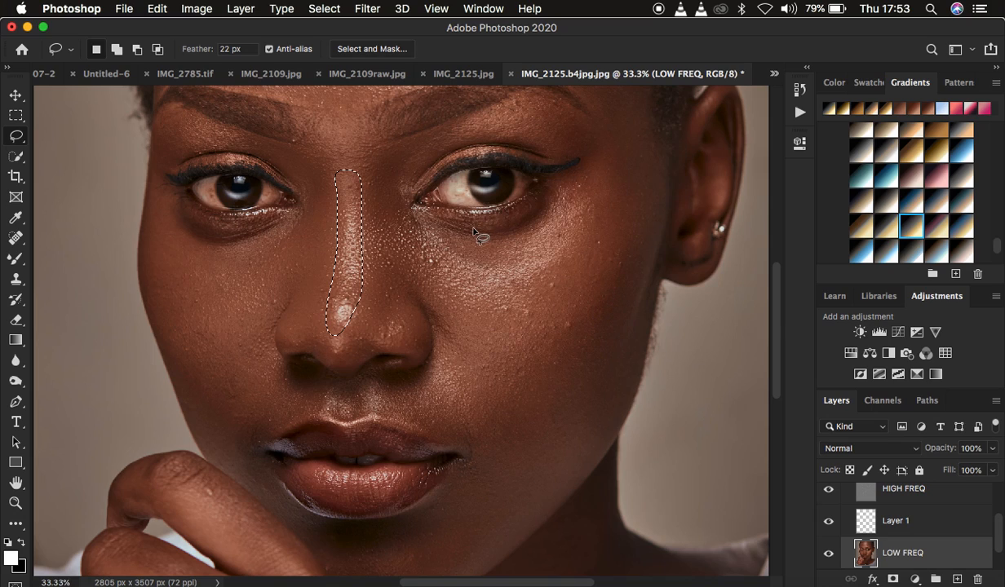
key(super+minus)
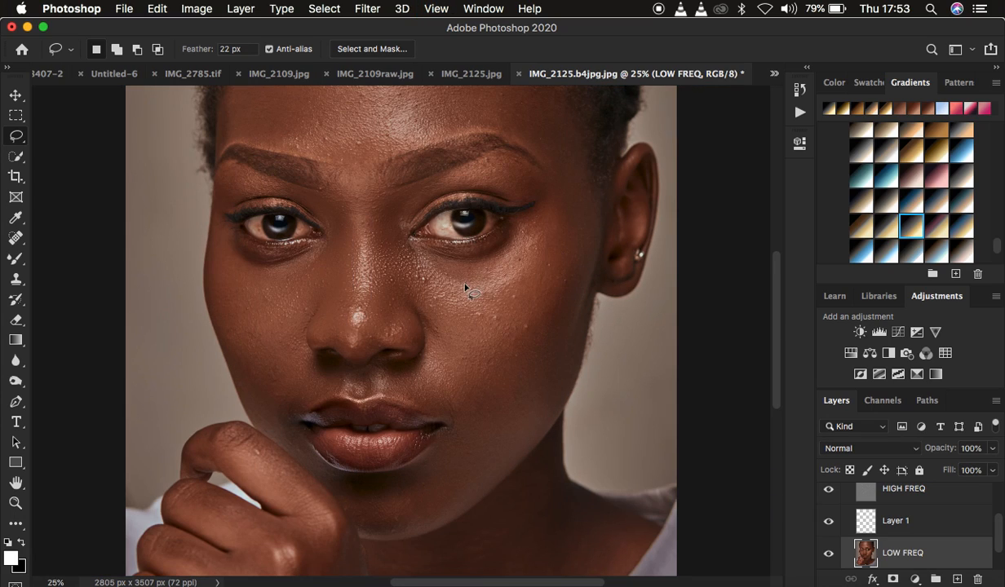